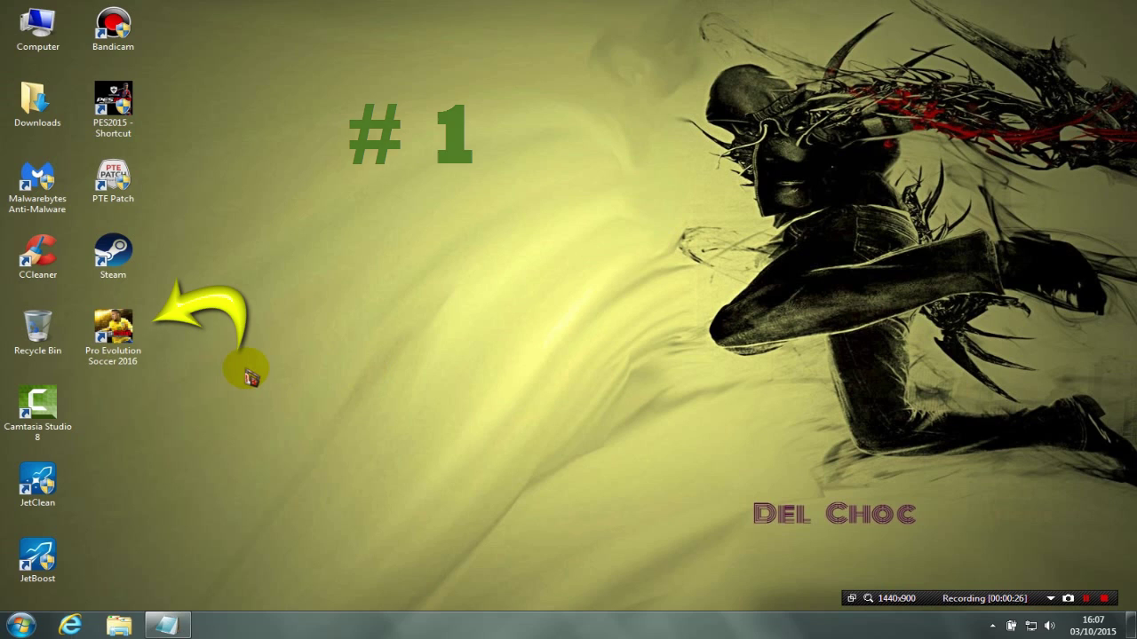
# - Open the install folder of the Pro Evolution Soccer 2016 desktop shortcut and launch the game's Settings program from it
pyautogui.click(115, 336)
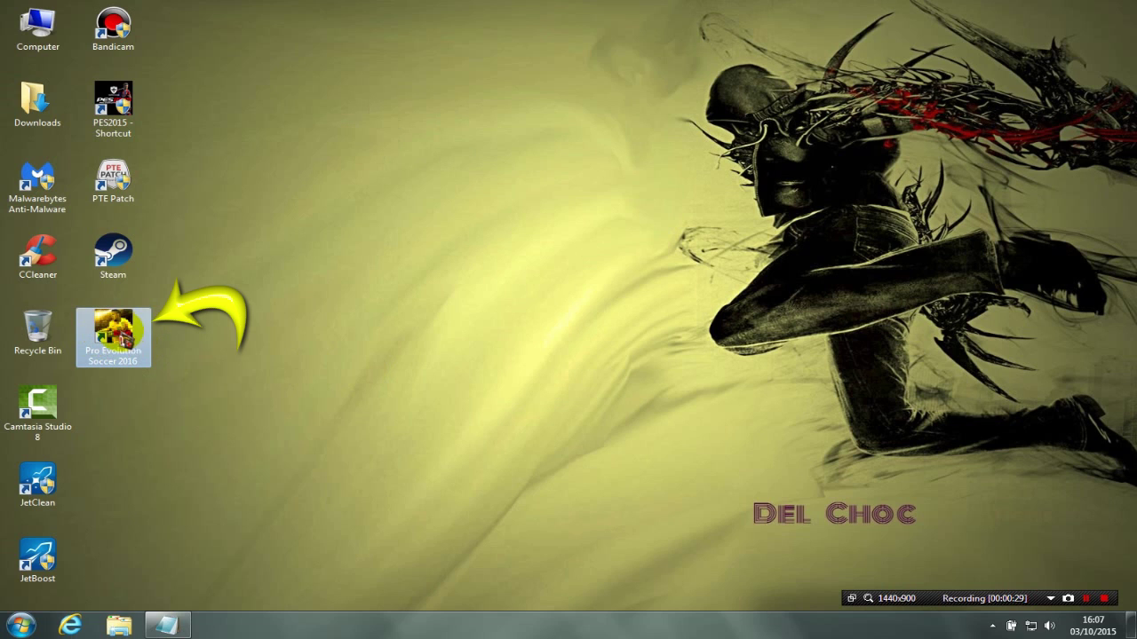
pyautogui.rightClick(122, 330)
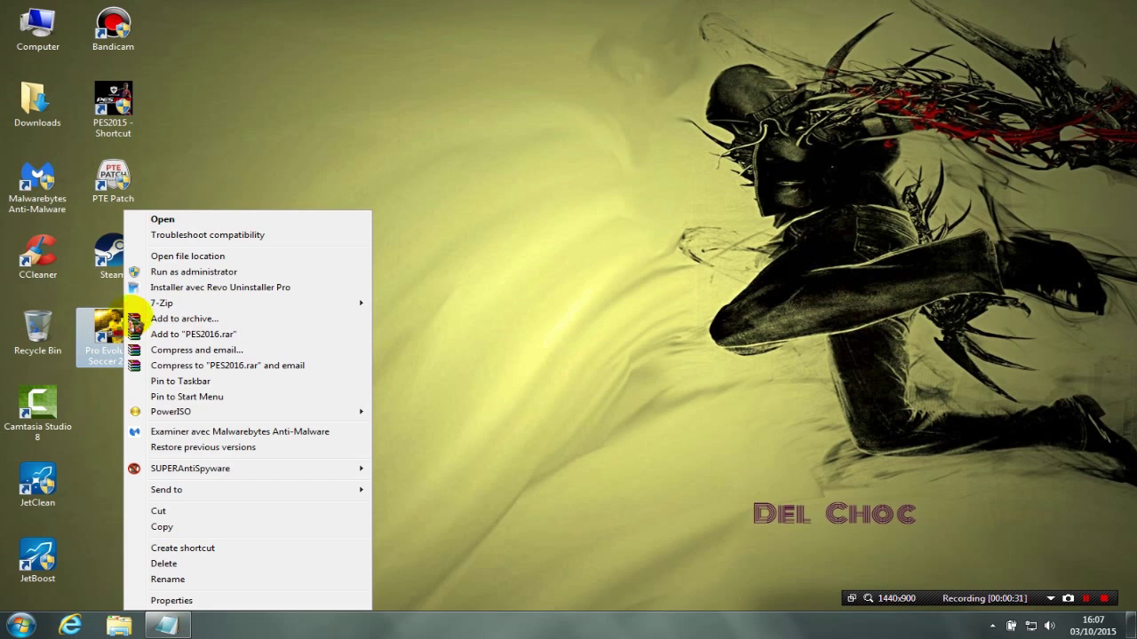
pyautogui.click(223, 256)
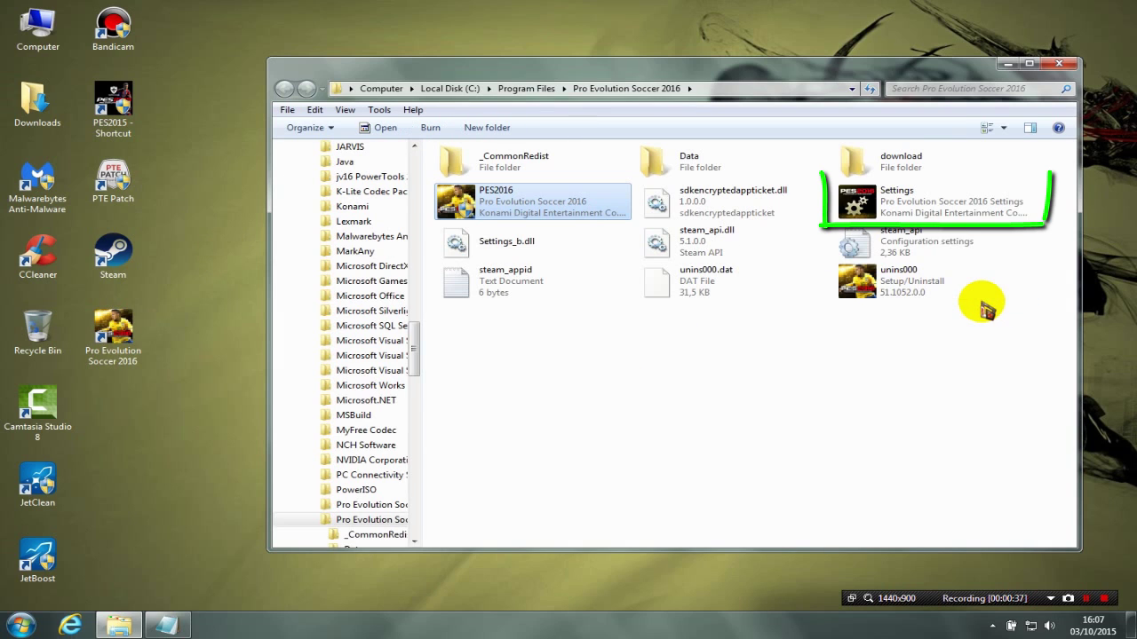
pyautogui.click(920, 199)
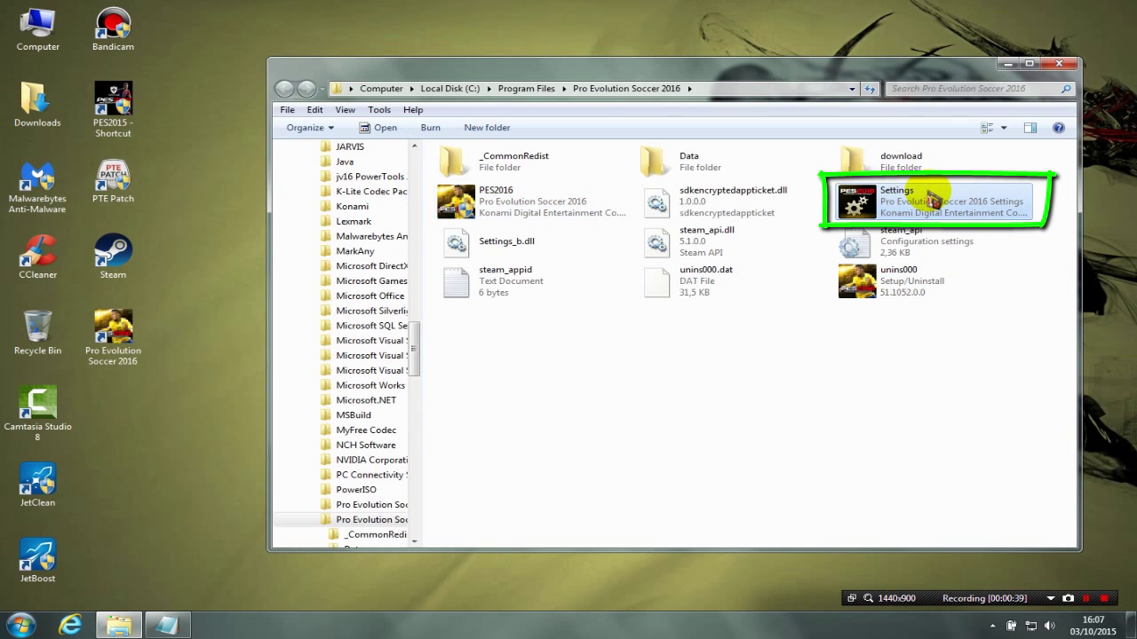
pyautogui.doubleClick(941, 200)
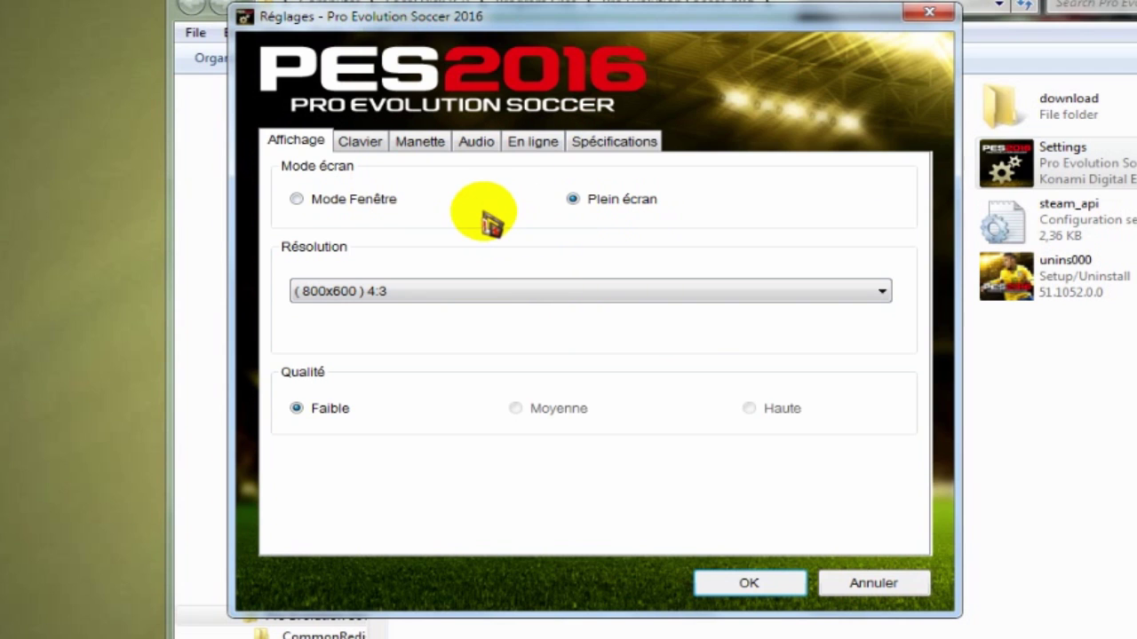
# - Check the PC's CPU, RAM, GPU and VRAM ratings in the game's Spécifications
pyautogui.click(649, 151)
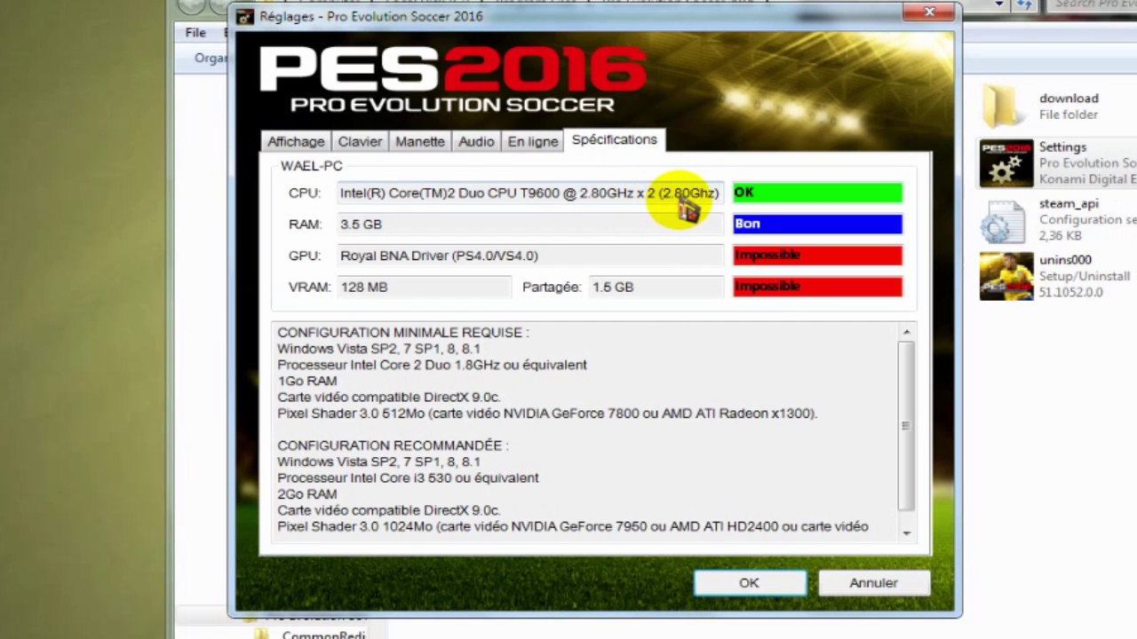
pyautogui.moveTo(685, 199); pyautogui.dragTo(646, 229)
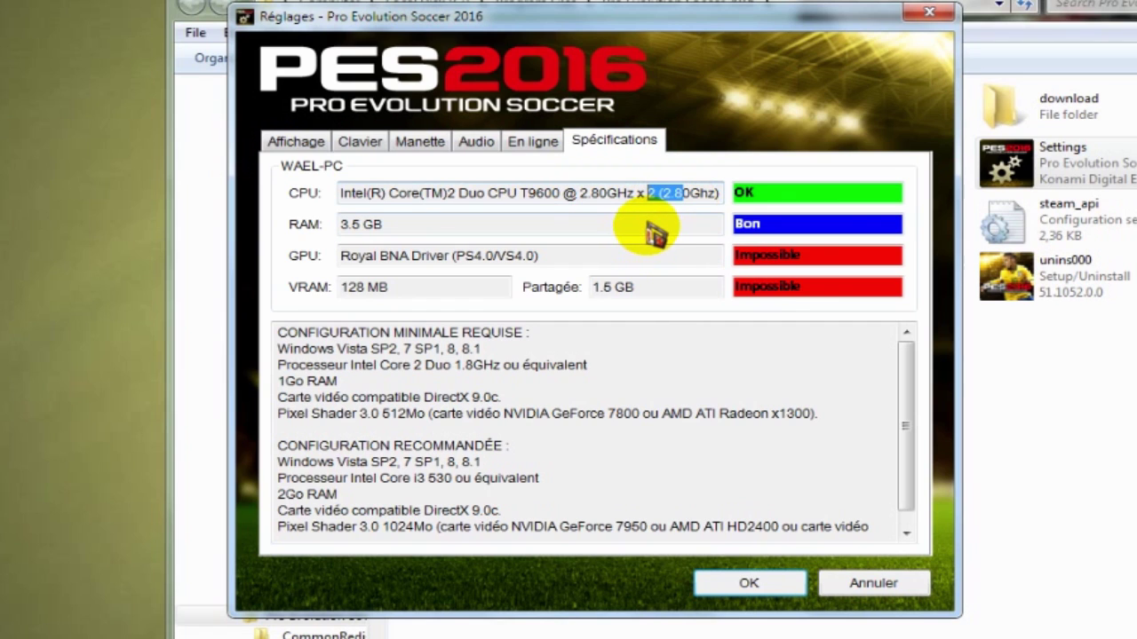
pyautogui.click(744, 256)
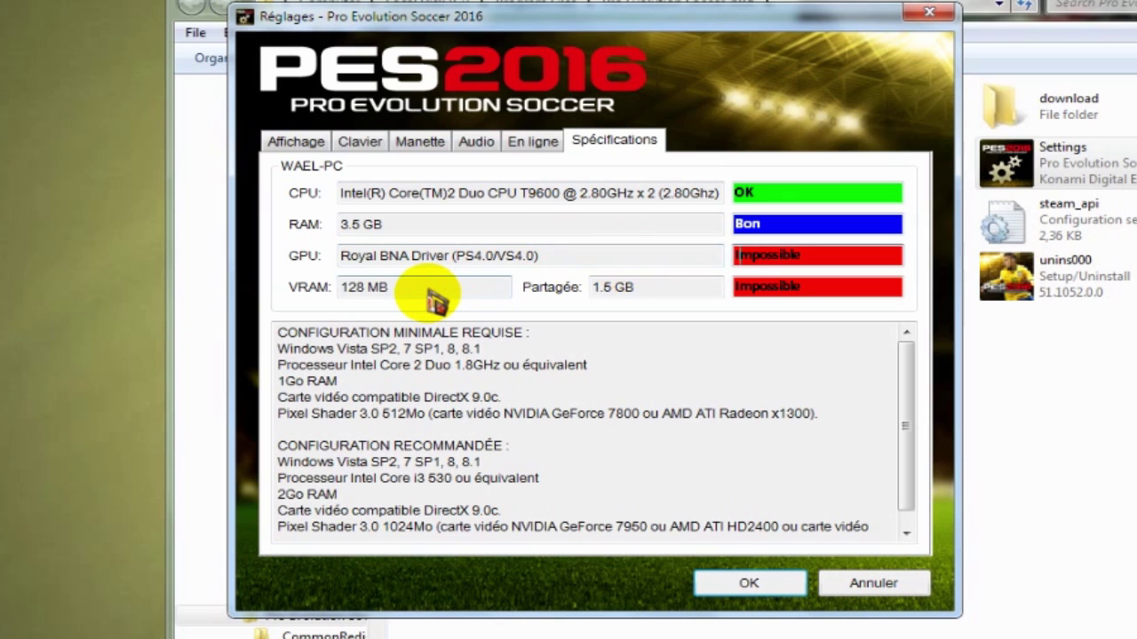
pyautogui.moveTo(406, 292); pyautogui.dragTo(373, 298)
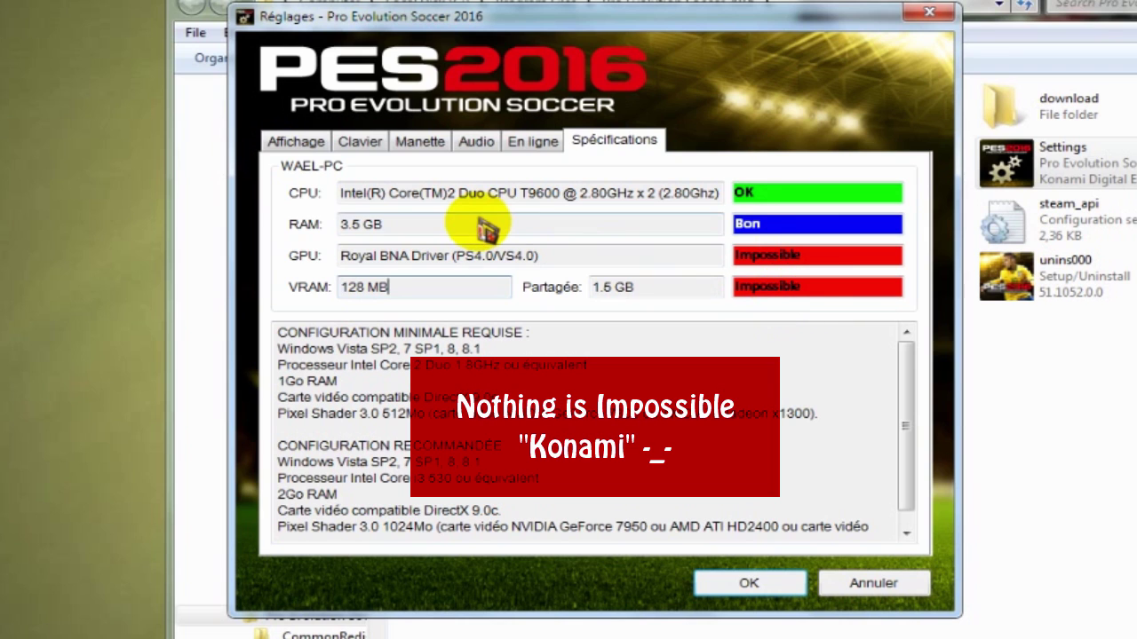
# - Set the game's display to full screen (Plein écran) at 640x480 4:3, save the settings and close the game folder
pyautogui.click(298, 146)
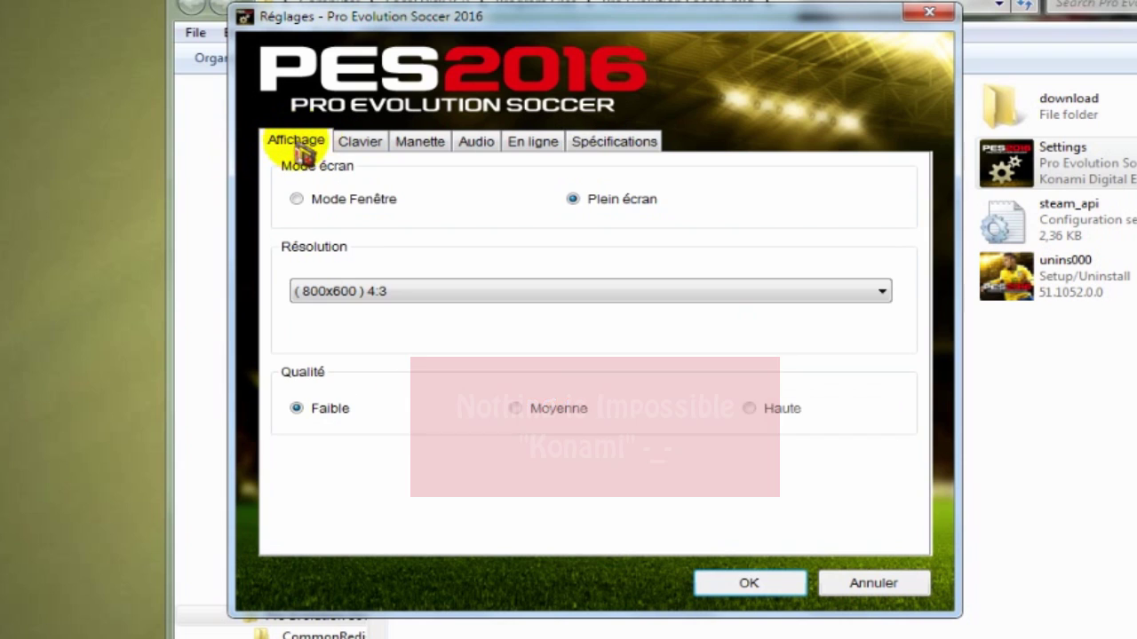
pyautogui.click(575, 199)
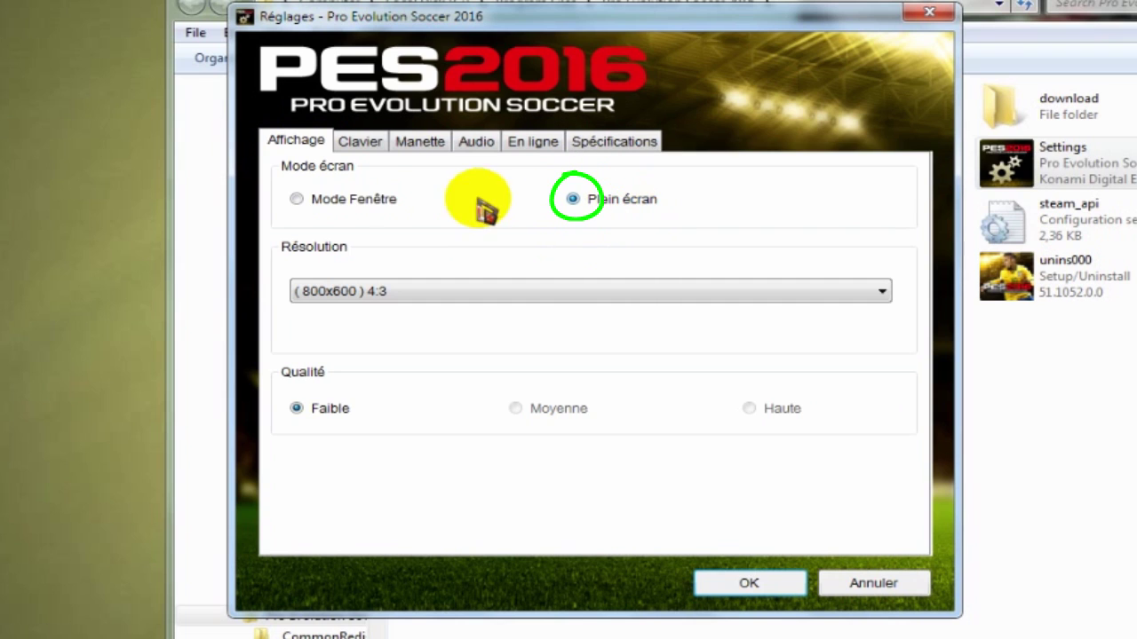
pyautogui.click(302, 201)
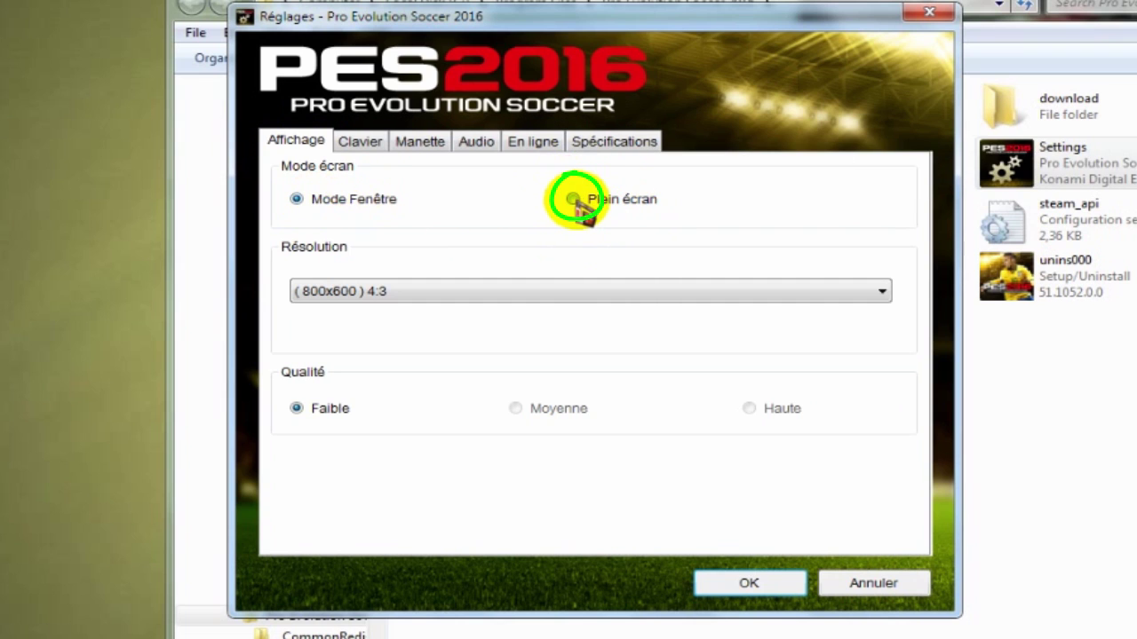
pyautogui.click(575, 200)
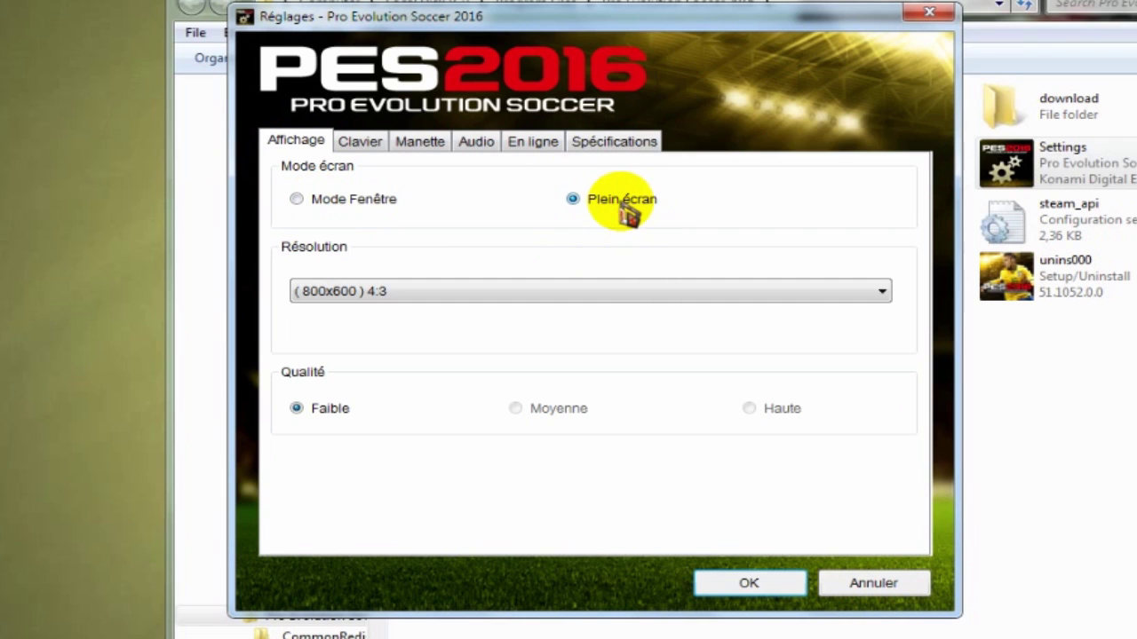
pyautogui.click(512, 294)
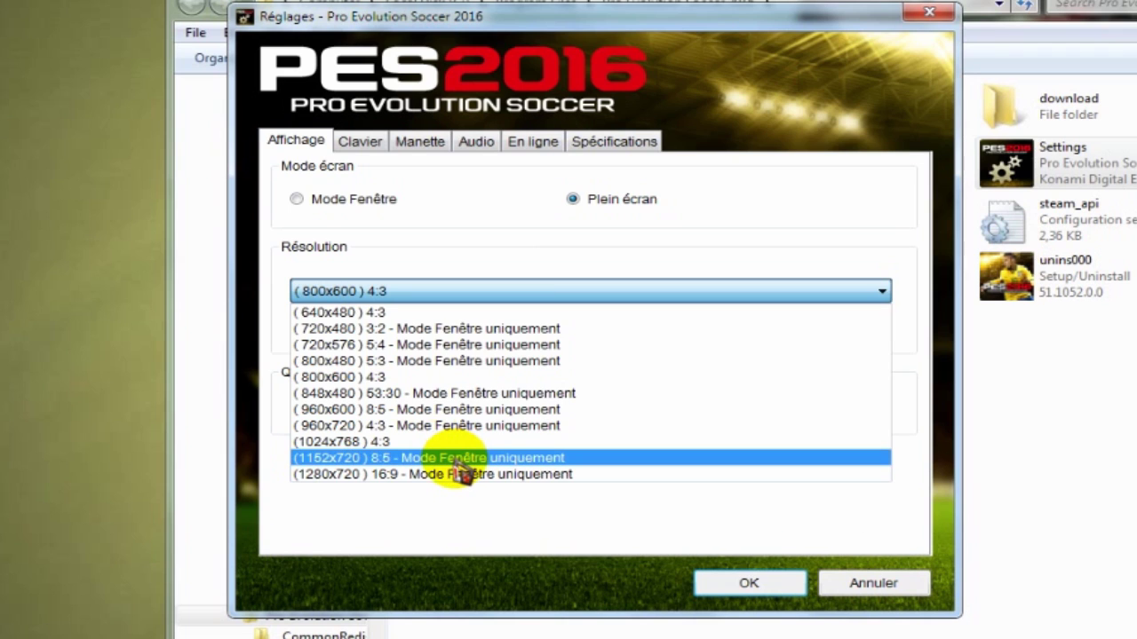
pyautogui.click(384, 313)
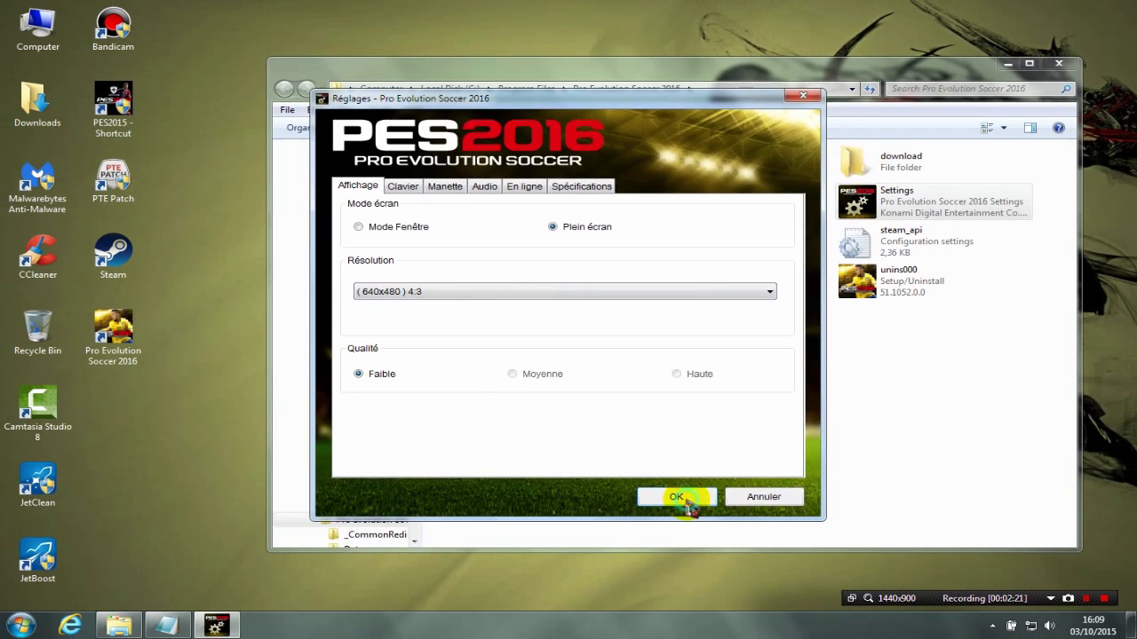
pyautogui.click(750, 583)
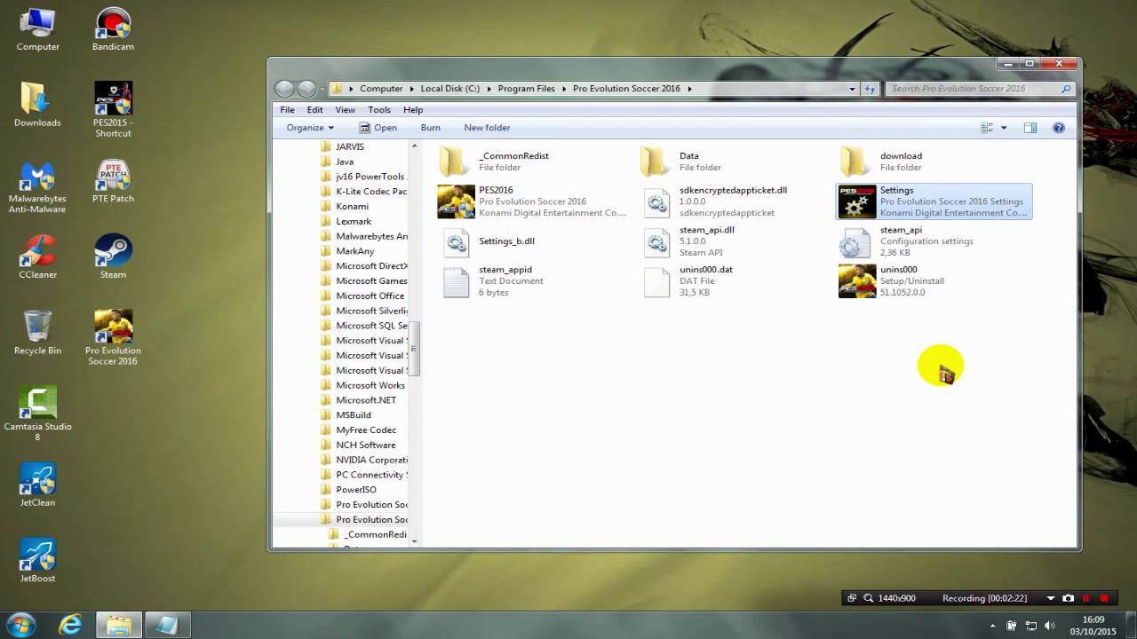
pyautogui.click(1063, 70)
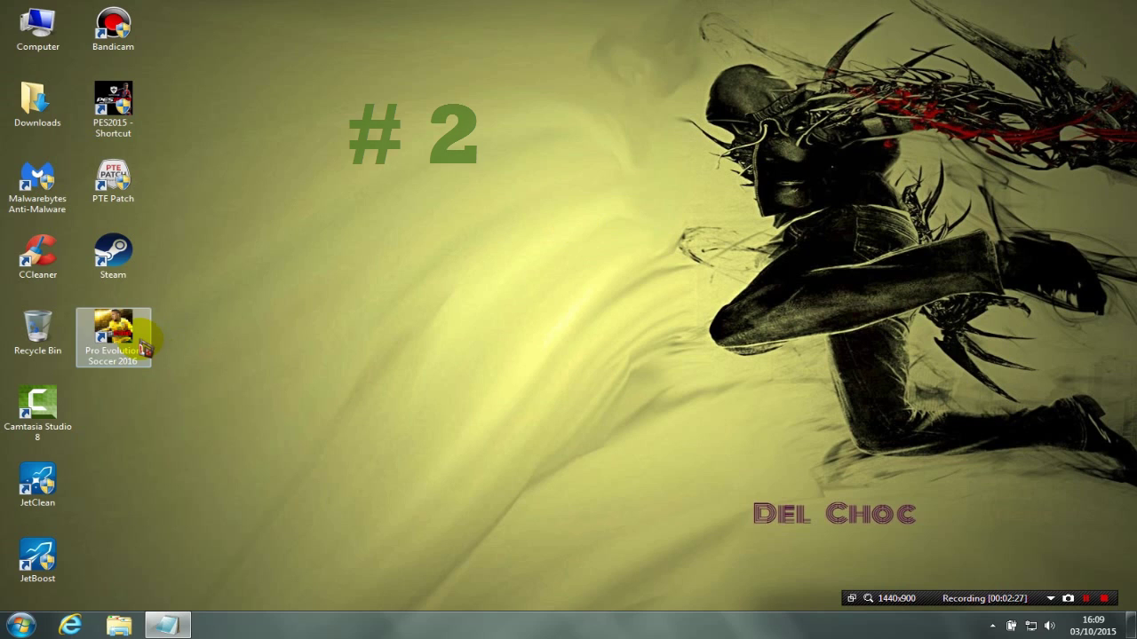
# - Open the compatibility settings for all users of the Pro Evolution Soccer 2016 desktop shortcut
pyautogui.doubleClick(144, 339)
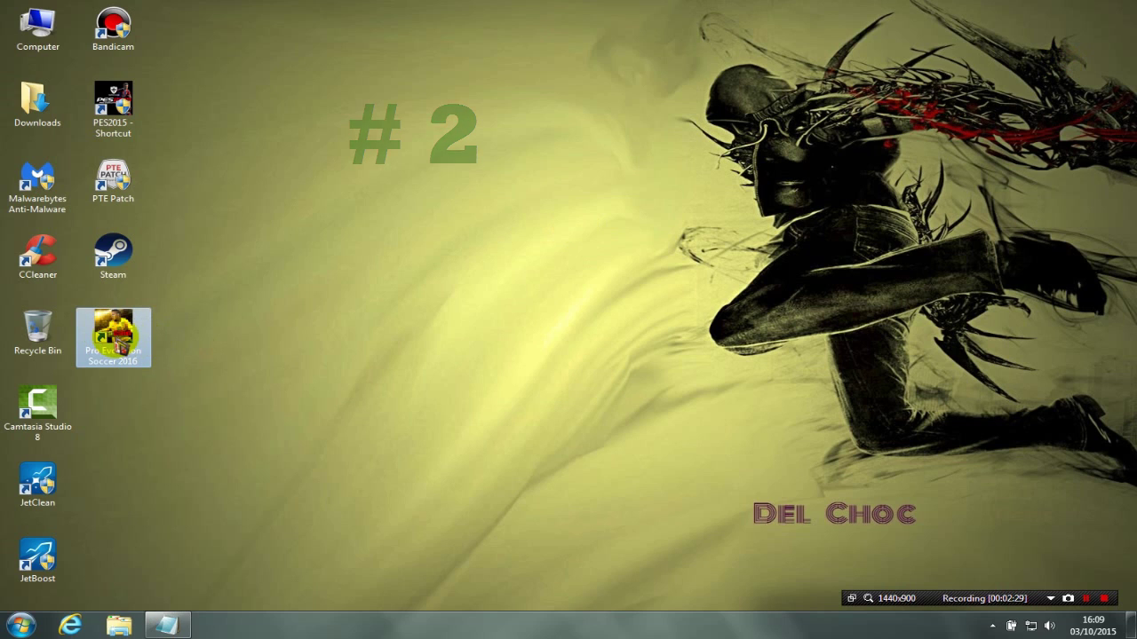
pyautogui.rightClick(118, 335)
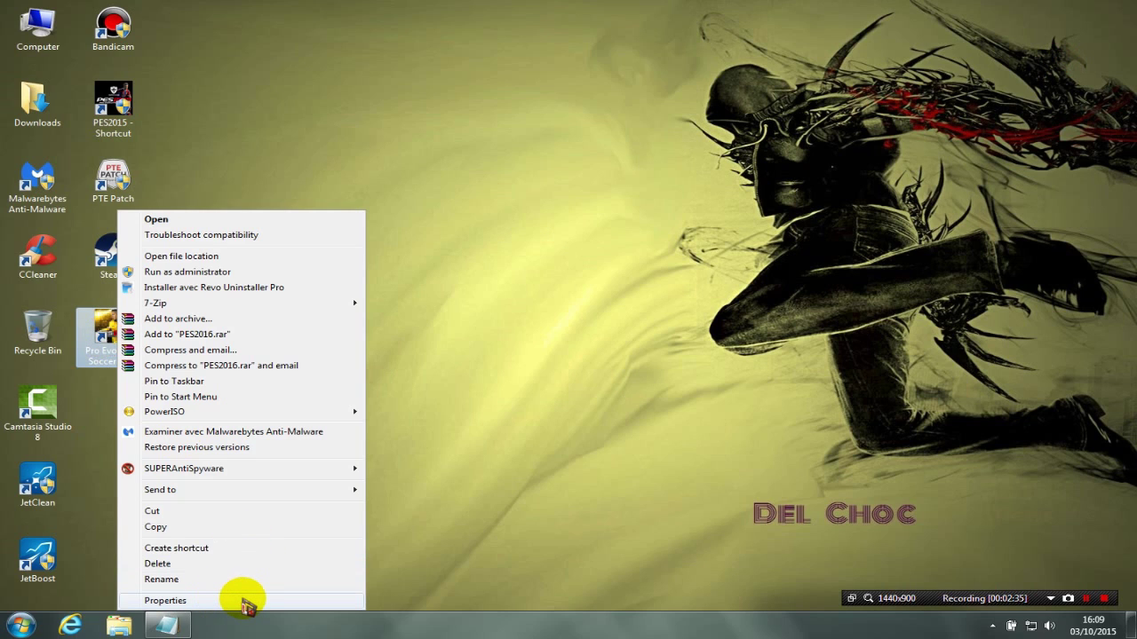
pyautogui.click(243, 601)
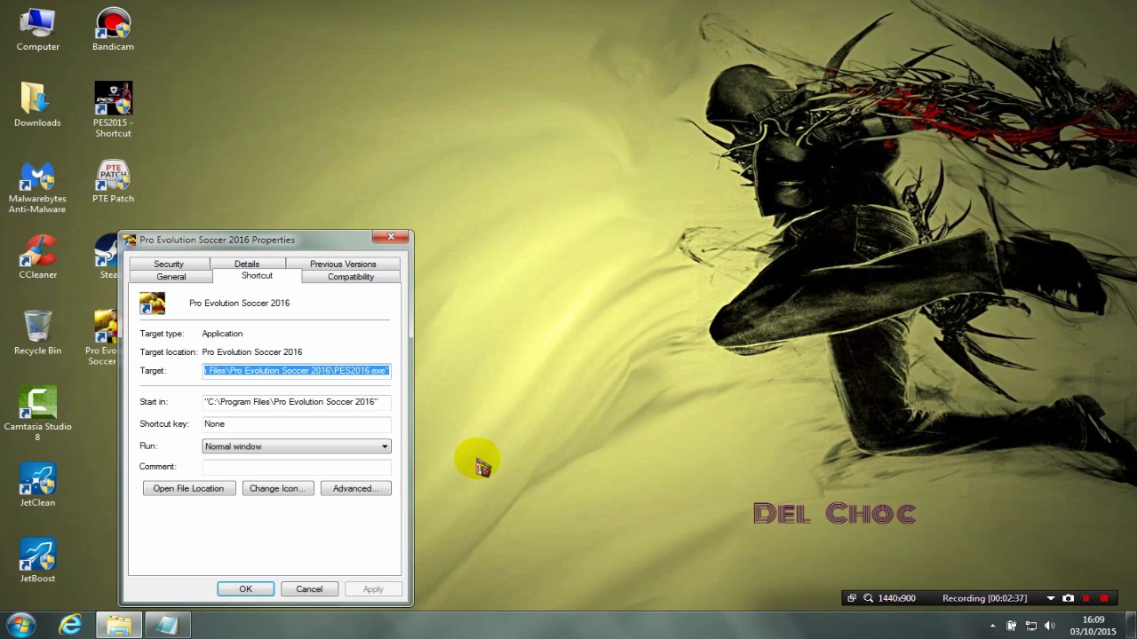
pyautogui.moveTo(330, 246); pyautogui.dragTo(547, 150)
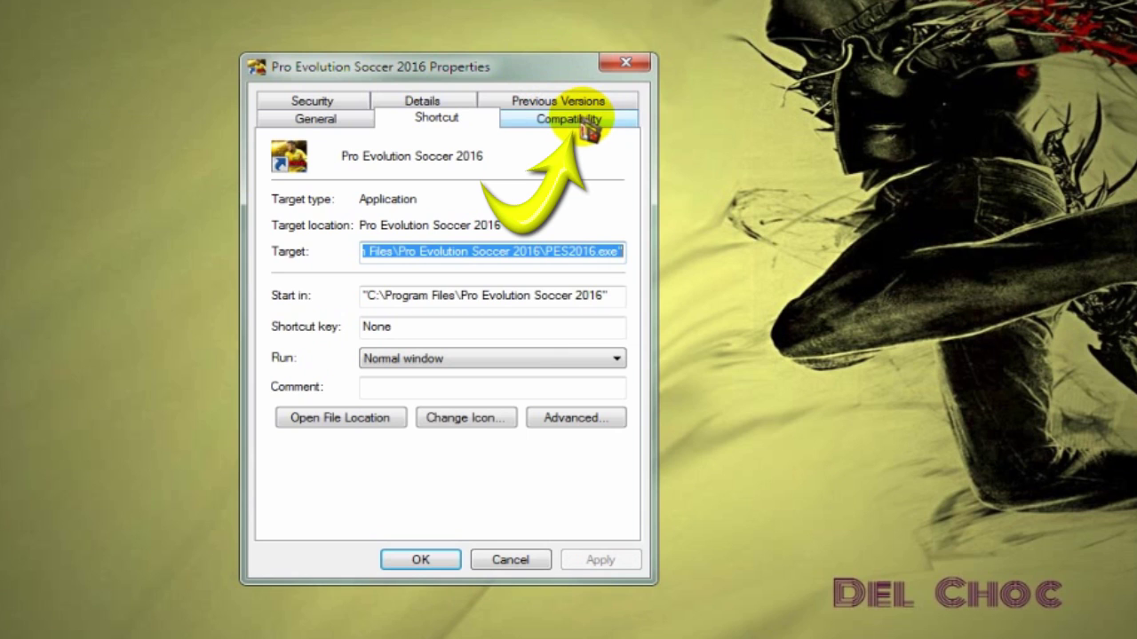
pyautogui.click(573, 131)
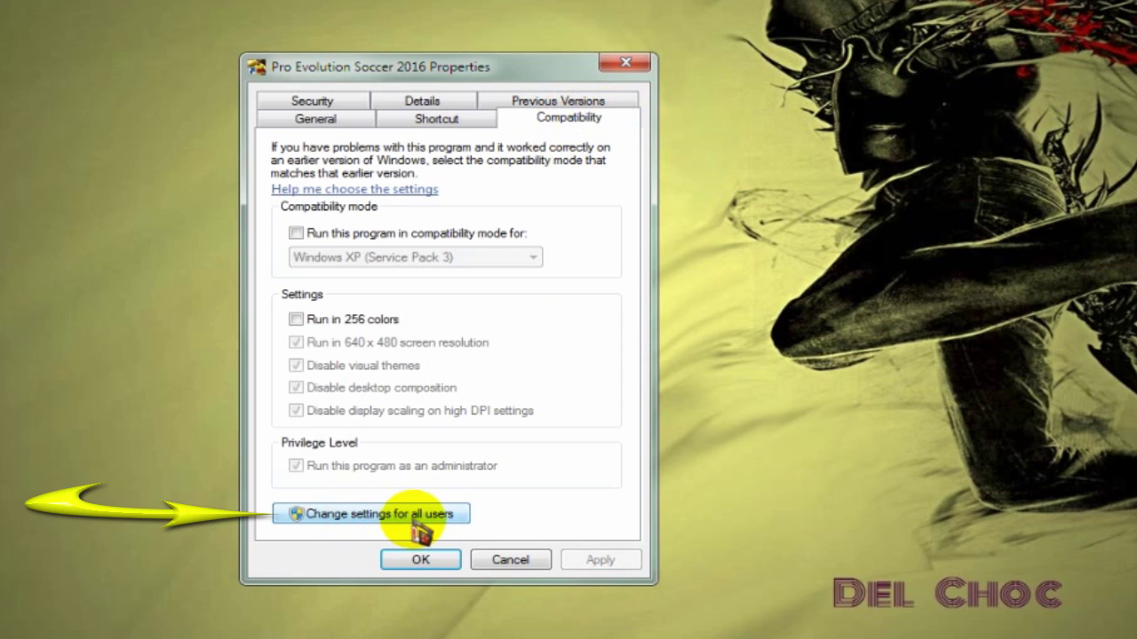
pyautogui.click(408, 523)
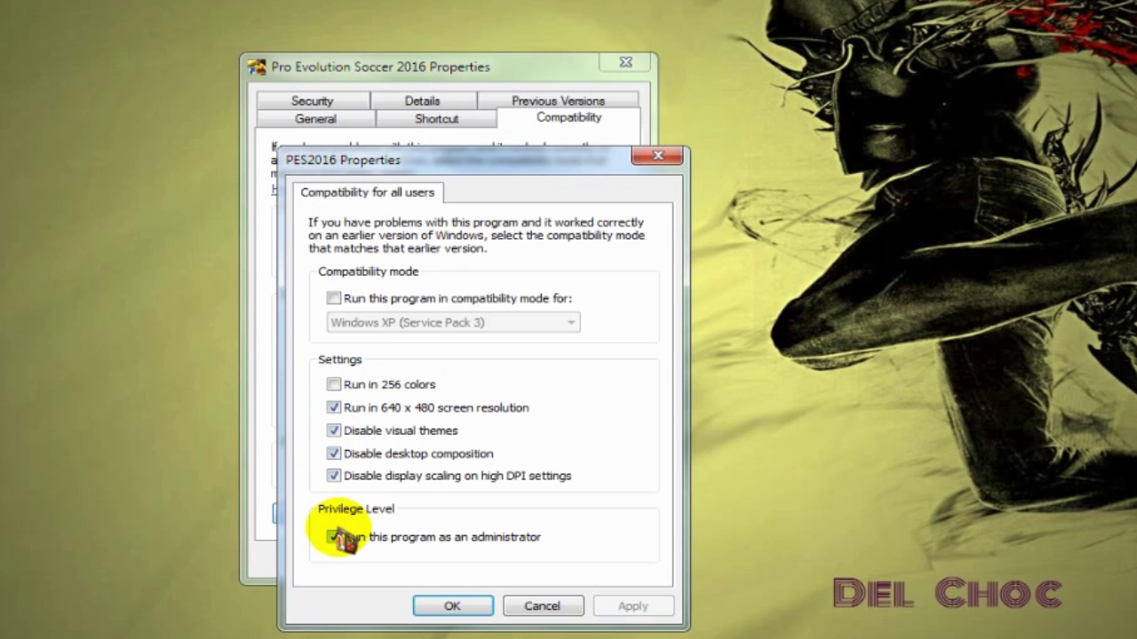
# - Apply the all-users compatibility settings with "Run this program as an administrator" enabled, and close the shortcut's properties
pyautogui.click(334, 538)
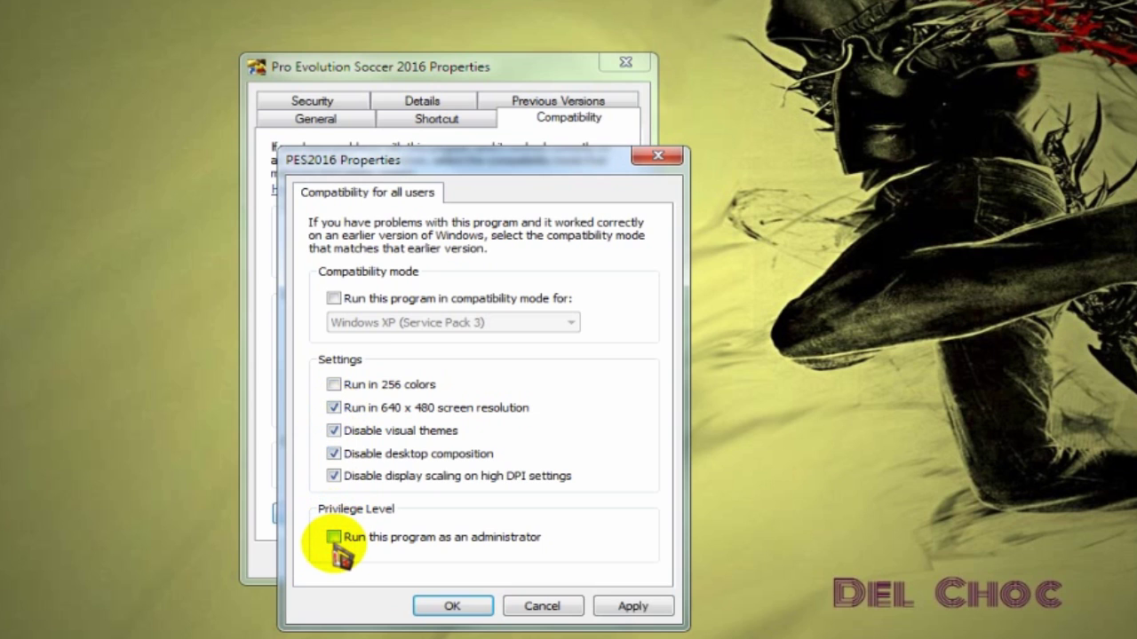
pyautogui.click(634, 607)
pyautogui.click(454, 608)
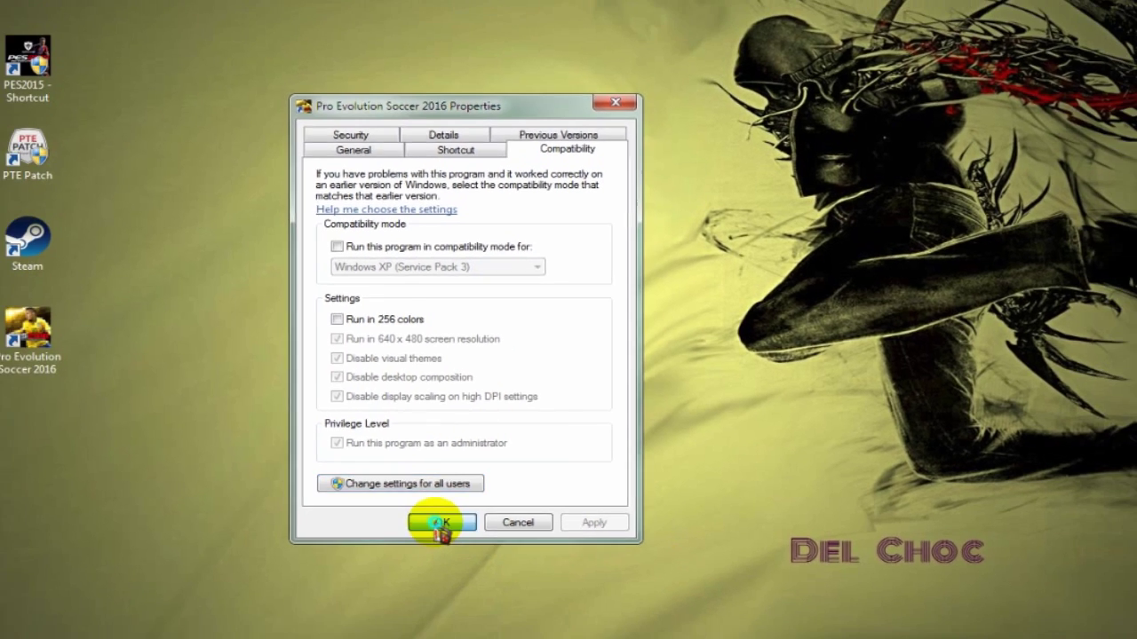
pyautogui.click(421, 558)
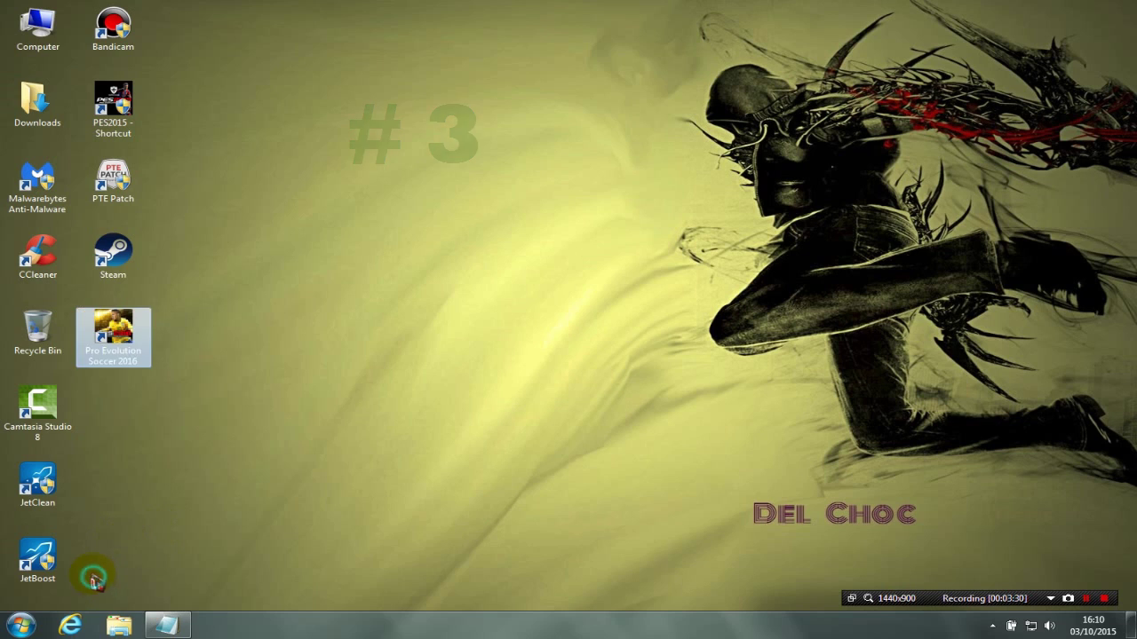
# - View the JetClean and JetBoost download links in the PES 16 Fix Lags note and minimise it again
pyautogui.moveTo(92, 574); pyautogui.dragTo(50, 485)
pyautogui.click(147, 487)
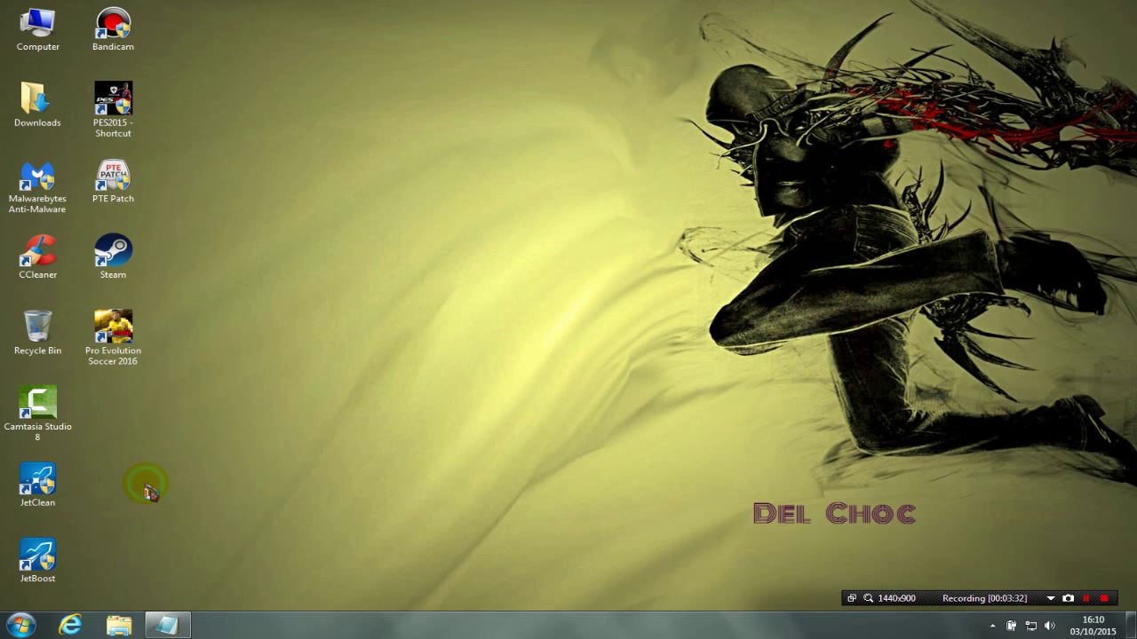
pyautogui.click(166, 624)
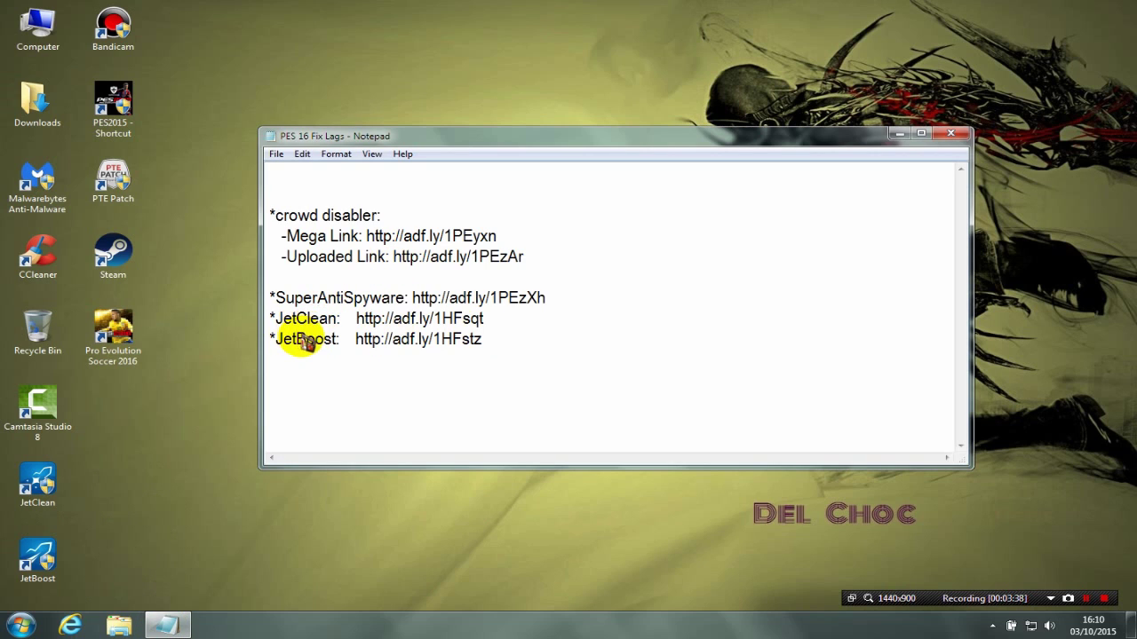
pyautogui.click(900, 135)
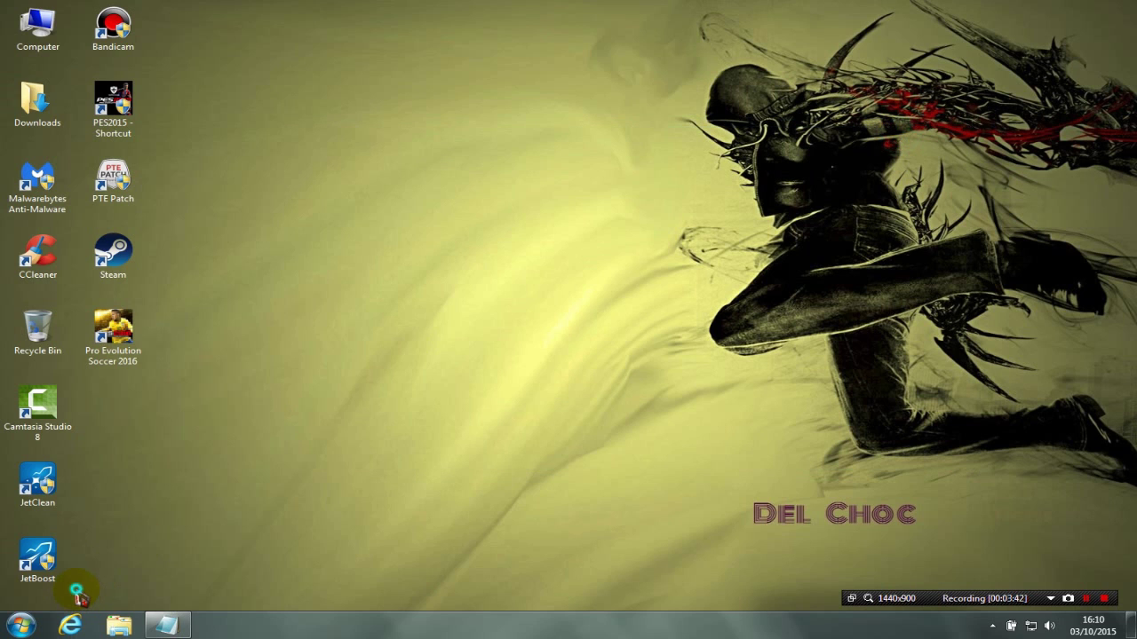
pyautogui.moveTo(76, 593); pyautogui.dragTo(26, 467)
pyautogui.click(149, 497)
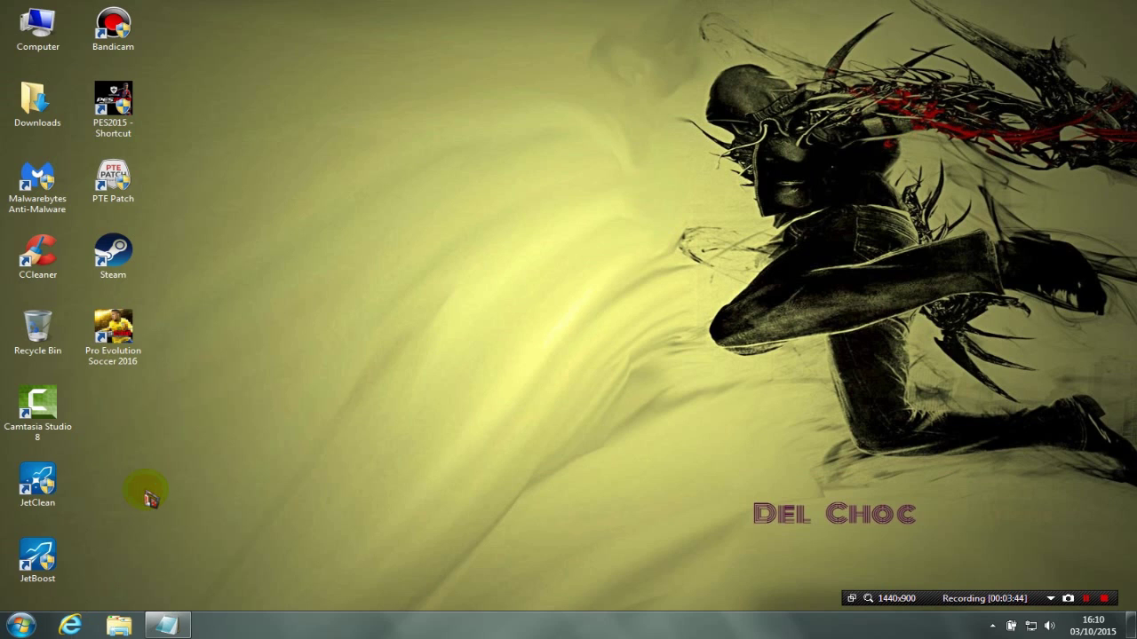
# - Launch JetClean, run Scan & Repair on all its cleaning categories, and close the program
pyautogui.click(43, 494)
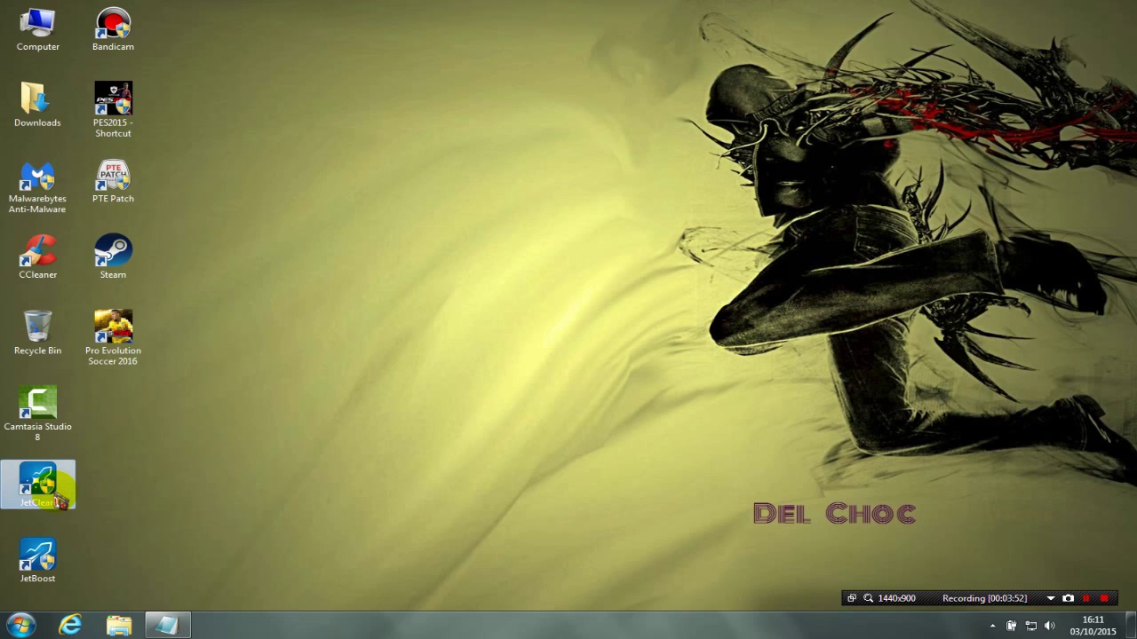
pyautogui.doubleClick(57, 498)
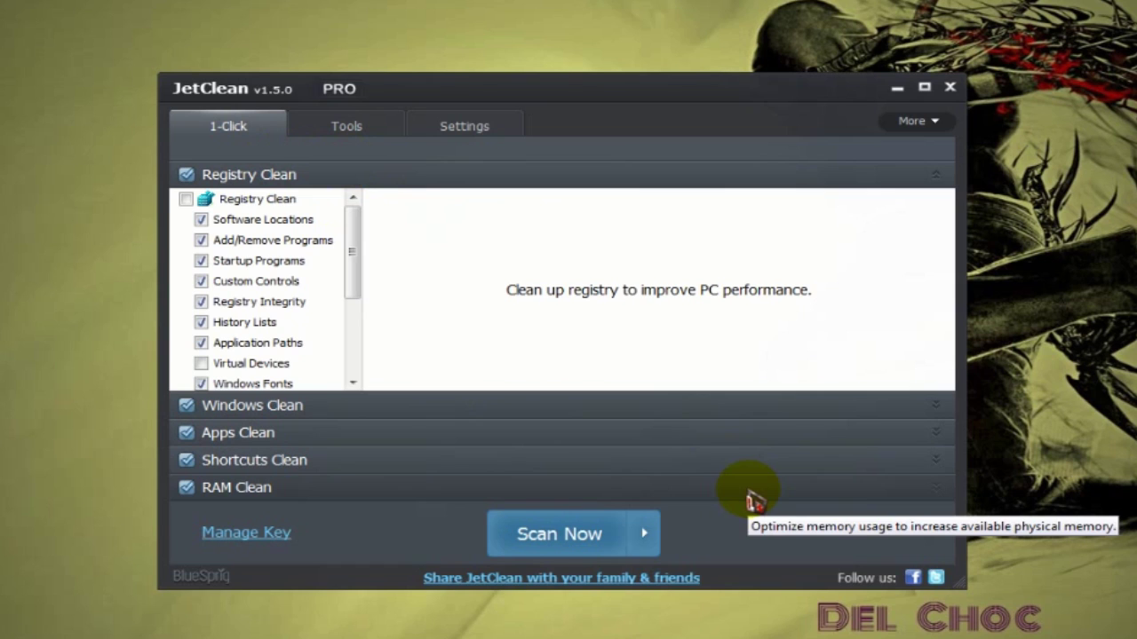
pyautogui.click(645, 534)
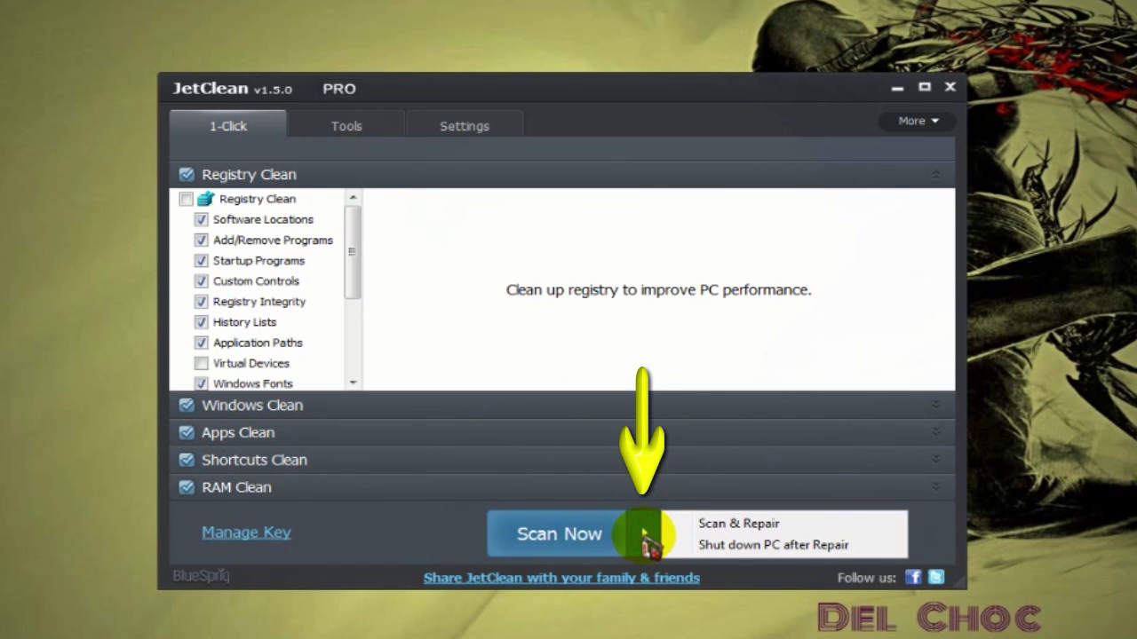
pyautogui.click(737, 525)
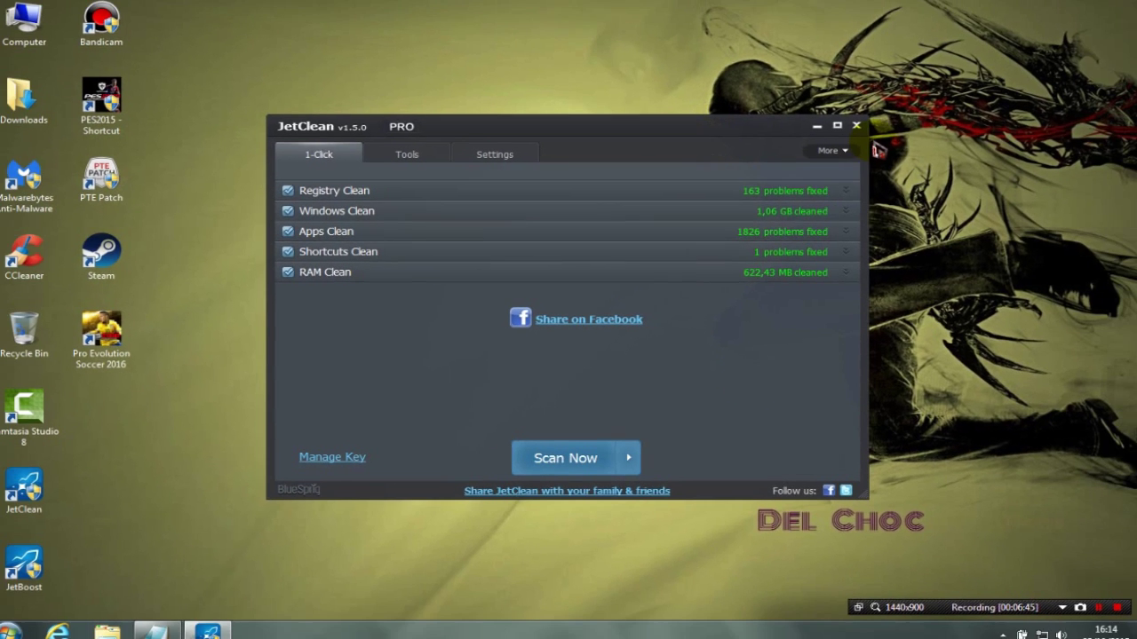
pyautogui.click(849, 129)
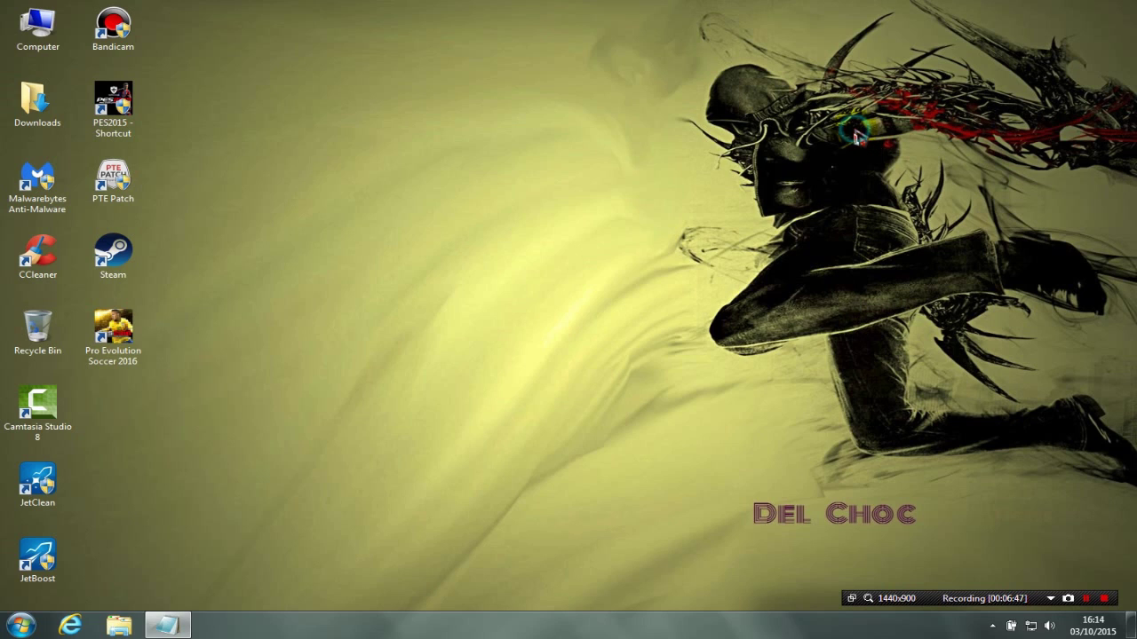
# - Launch JetBoost and review the processes listed in its Customize options
pyautogui.click(68, 560)
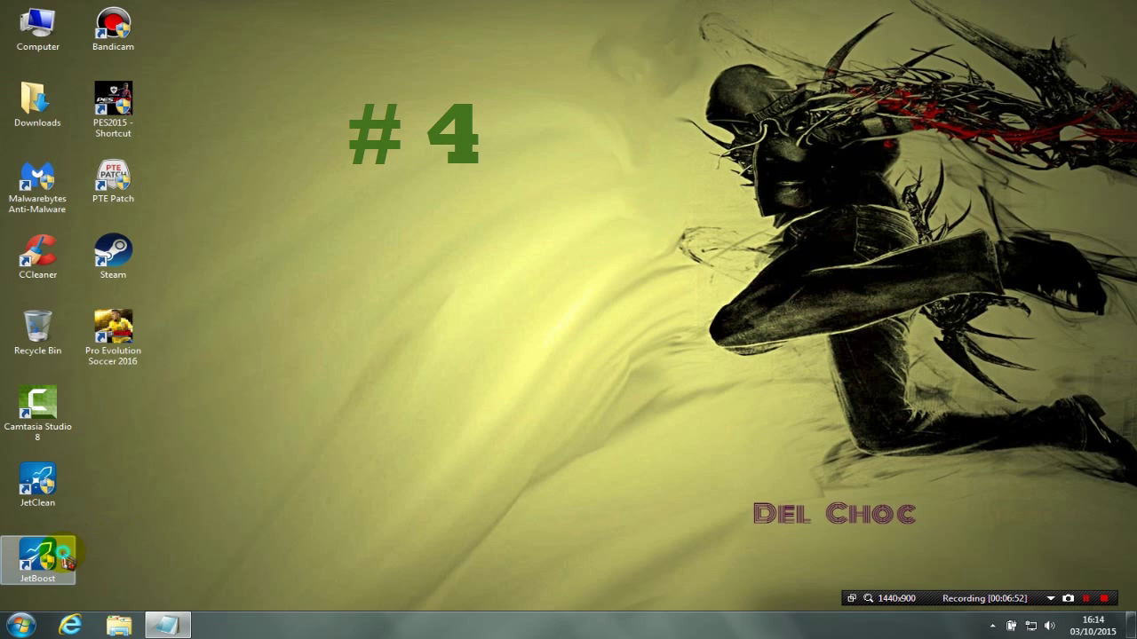
pyautogui.doubleClick(35, 565)
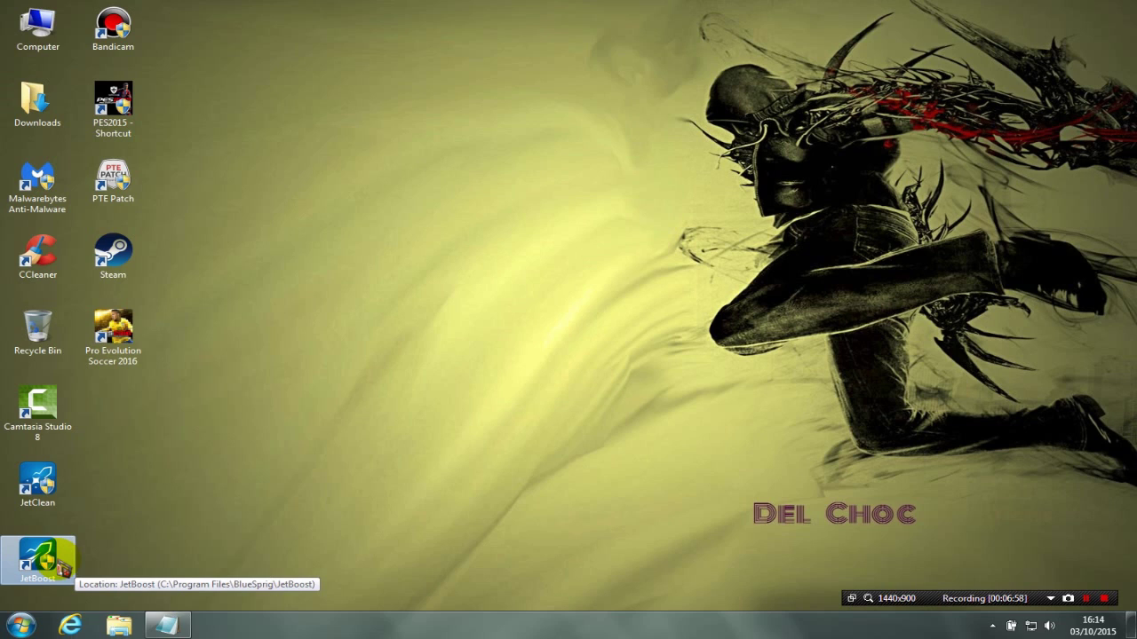
pyautogui.click(57, 560)
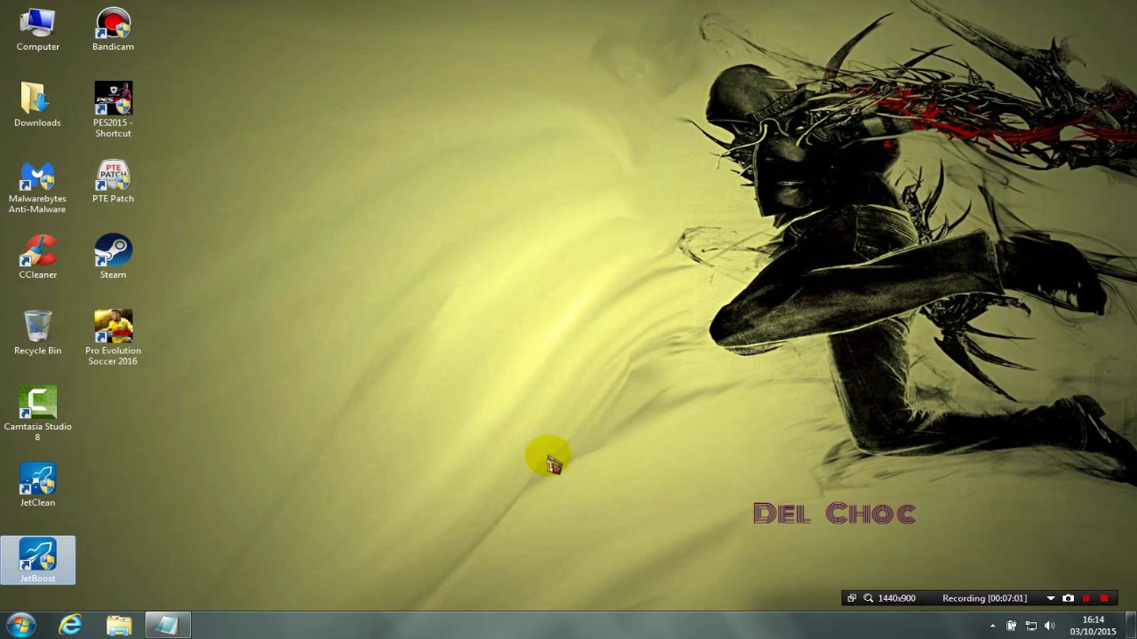
pyautogui.click(646, 343)
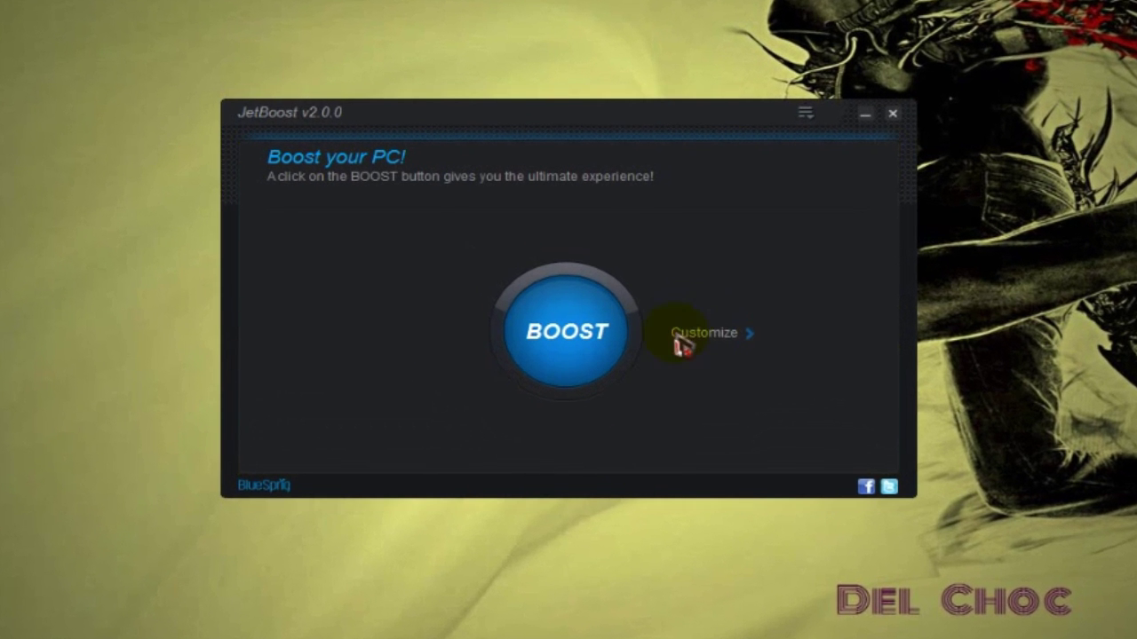
pyautogui.click(723, 335)
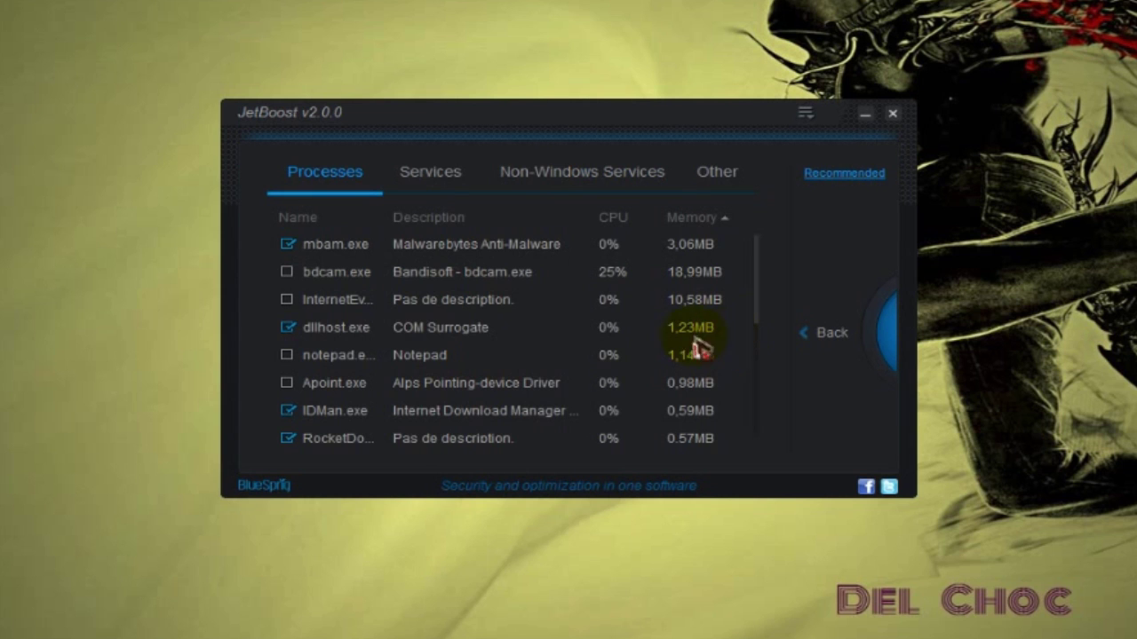
pyautogui.moveTo(755, 267)
pyautogui.mouseDown()
pyautogui.moveTo(754, 393)
pyautogui.moveTo(764, 269)
pyautogui.mouseUp()
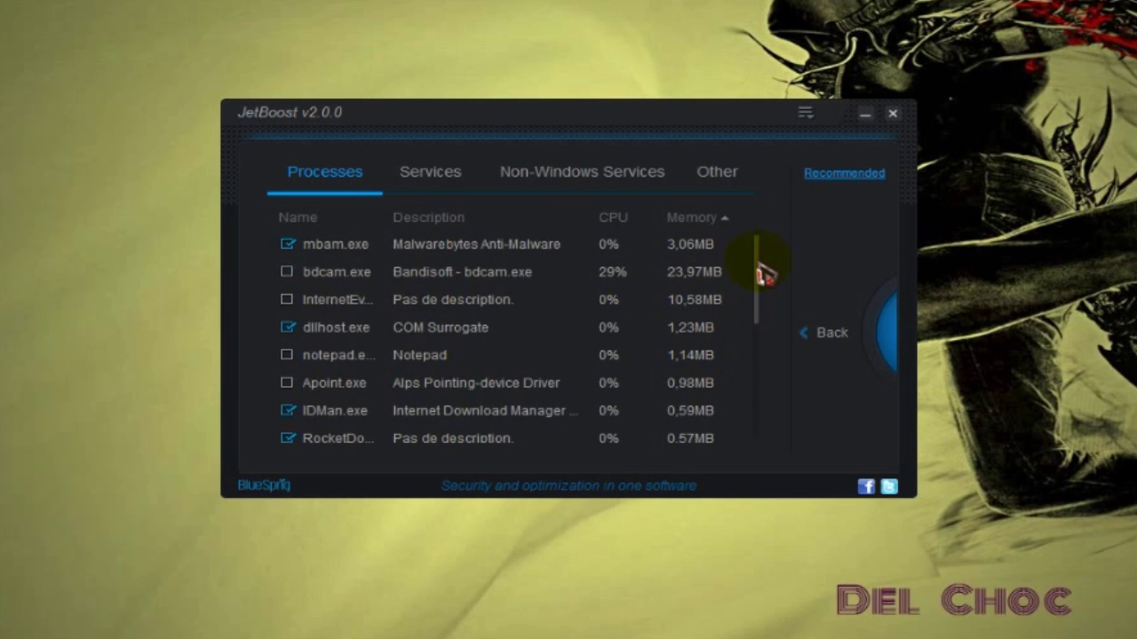
pyautogui.moveTo(762, 277)
pyautogui.mouseDown()
pyautogui.moveTo(766, 391)
pyautogui.moveTo(765, 256)
pyautogui.mouseUp()
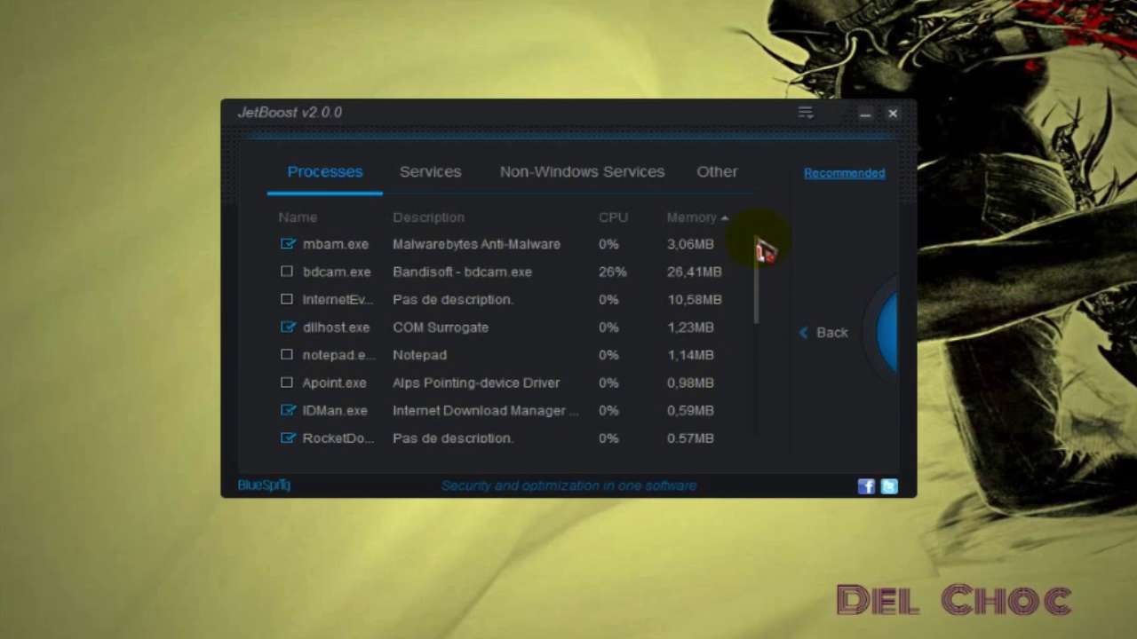
# - Review JetBoost's Services, Non-Windows Services and Other boost options, and close the program
pyautogui.click(433, 177)
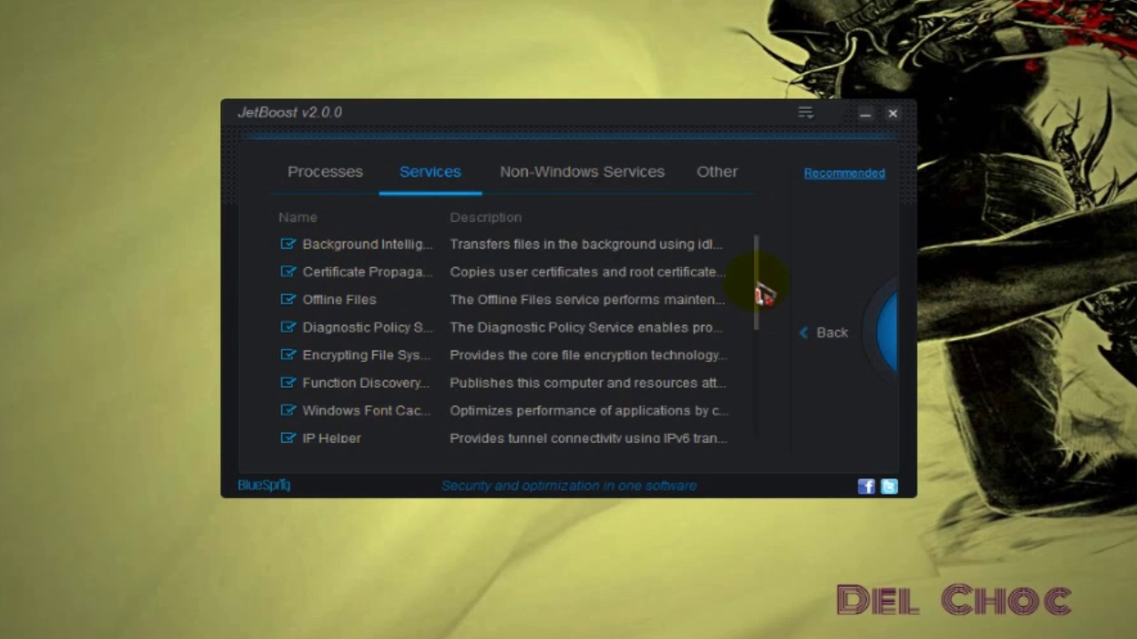
pyautogui.moveTo(756, 283); pyautogui.dragTo(761, 258)
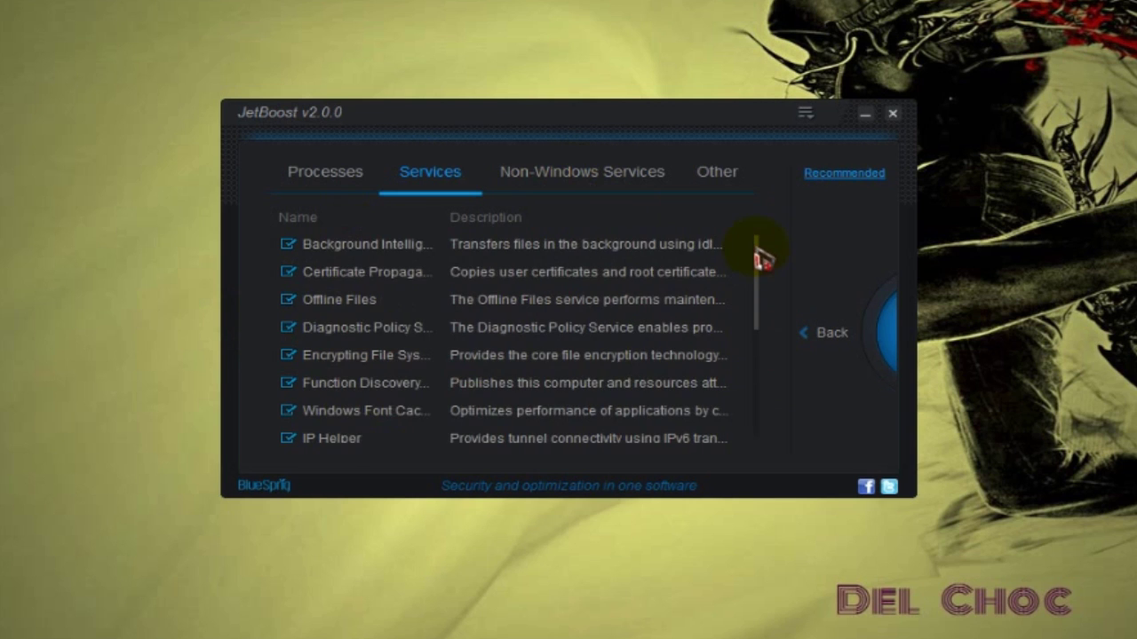
pyautogui.click(583, 176)
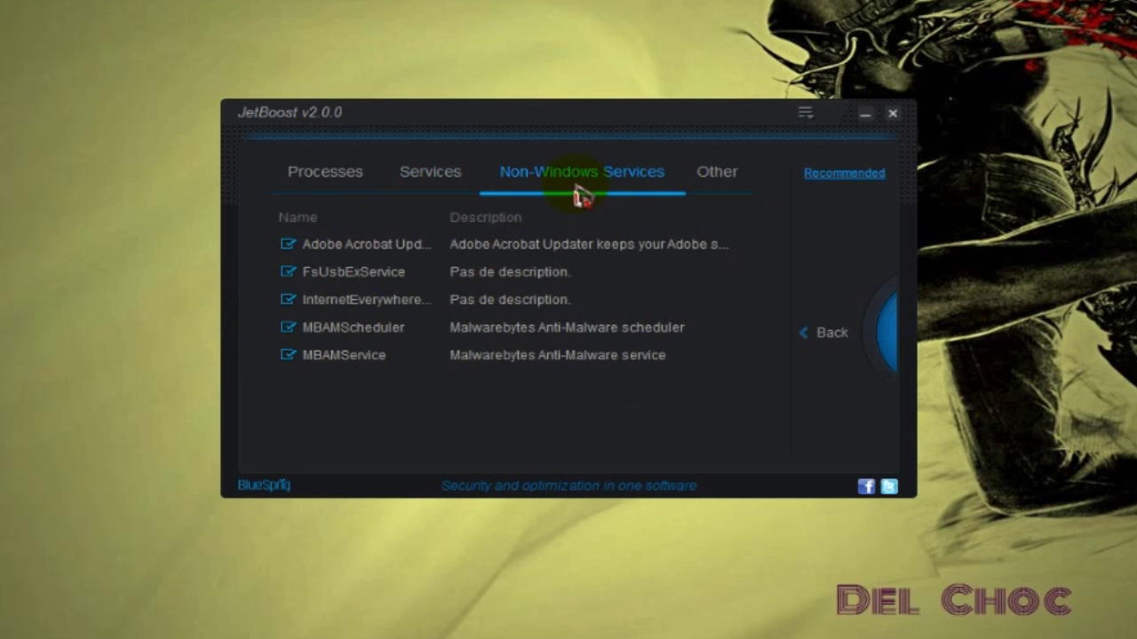
pyautogui.click(730, 175)
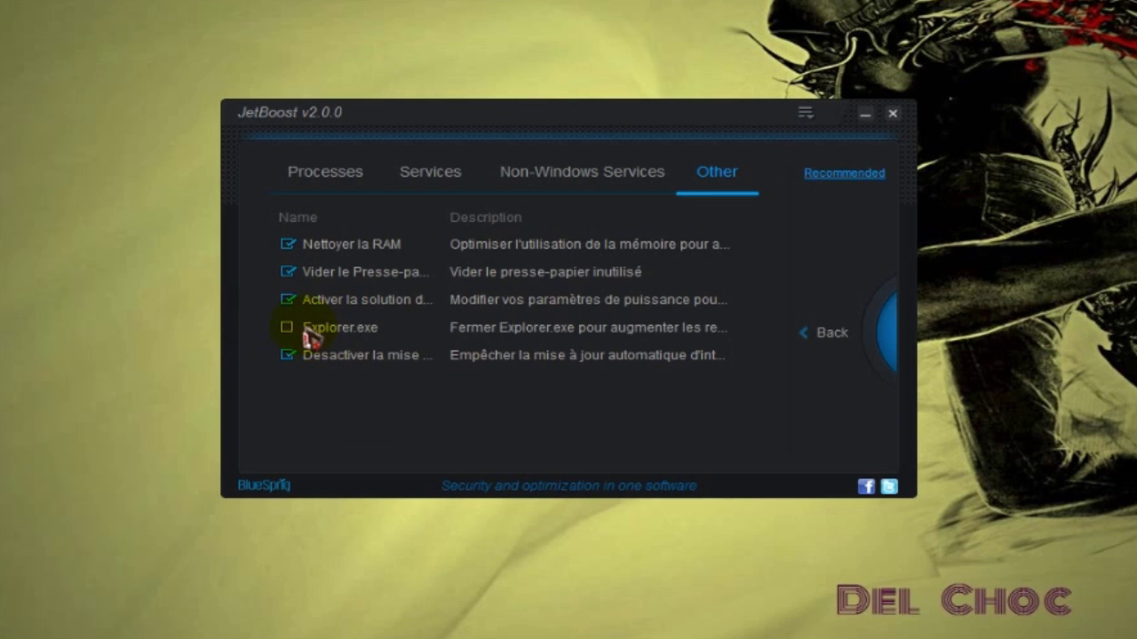
pyautogui.click(826, 335)
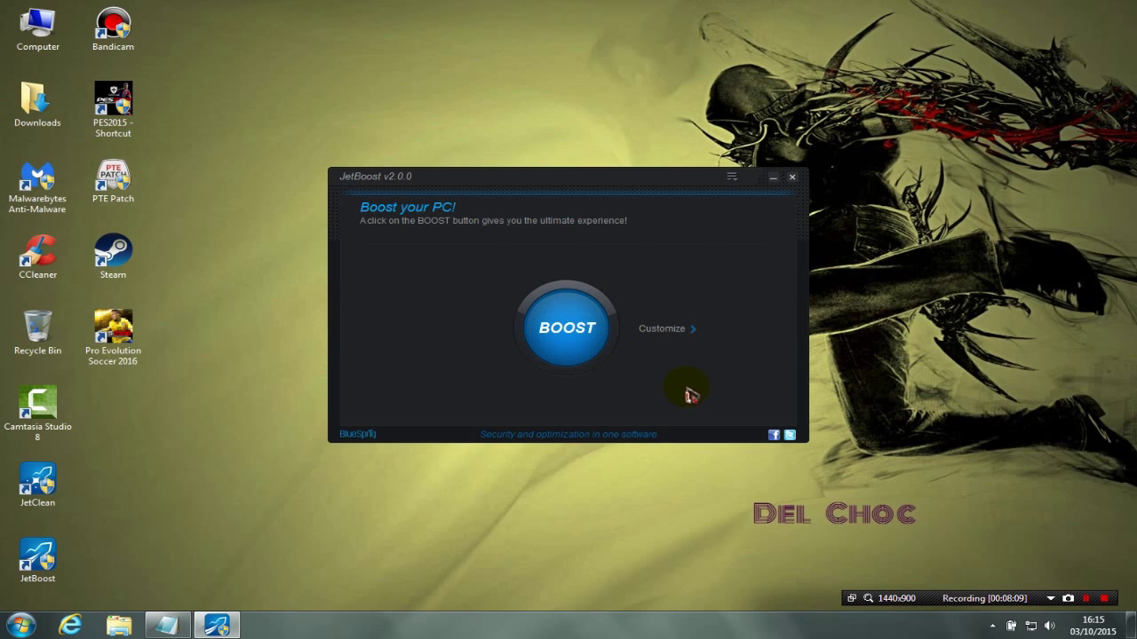
pyautogui.click(794, 177)
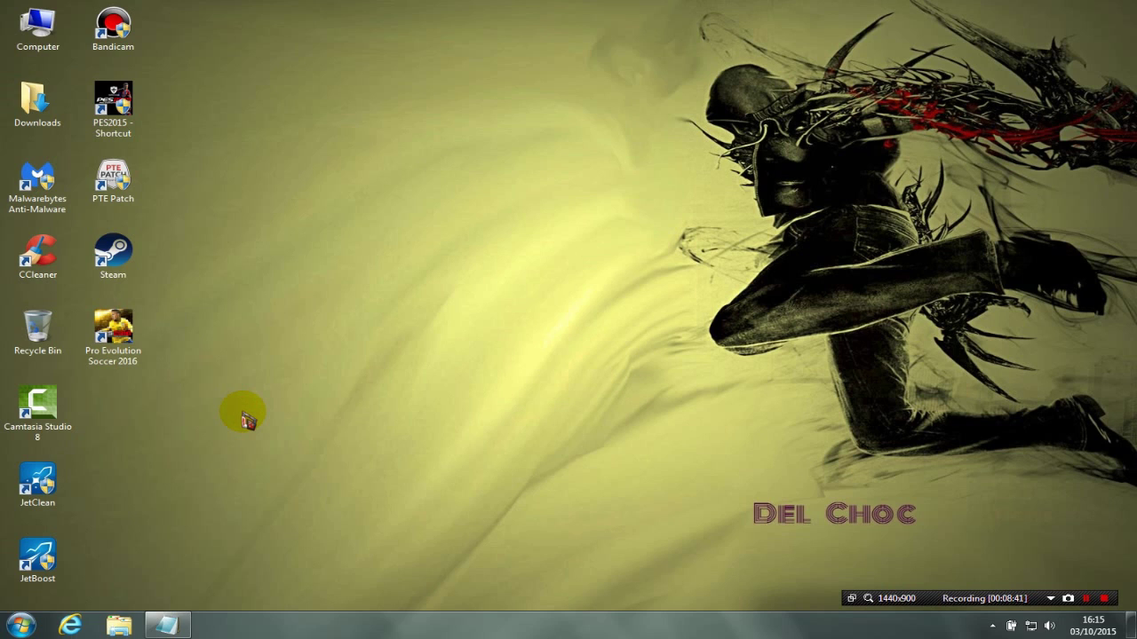
# - View the crowd disabler download links in the PES 16 Fix Lags note and minimise it again
pyautogui.click(168, 626)
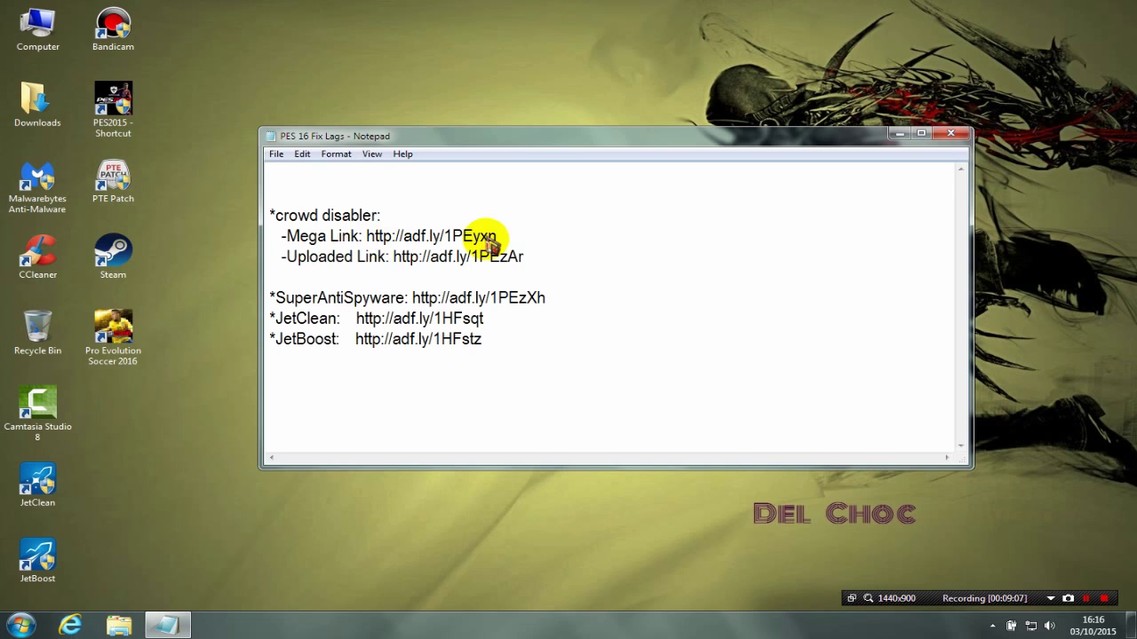
pyautogui.click(899, 133)
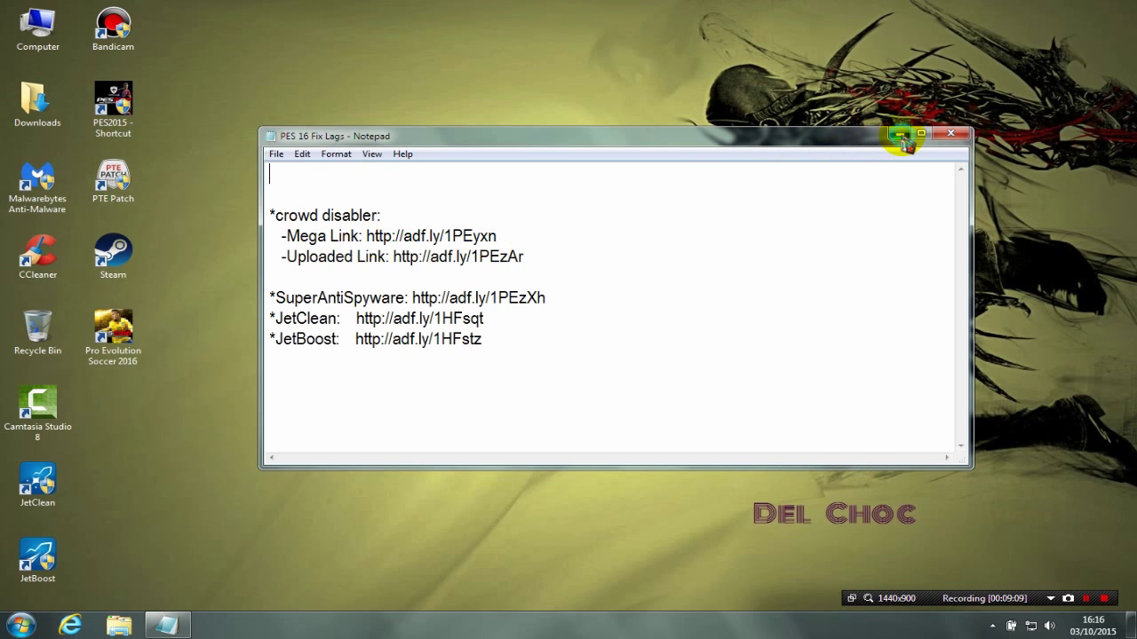
# - Extract the Tirar Torcida Pes 2016 archive in the Downloads folder into a folder of the same name
pyautogui.moveTo(1097, 253)
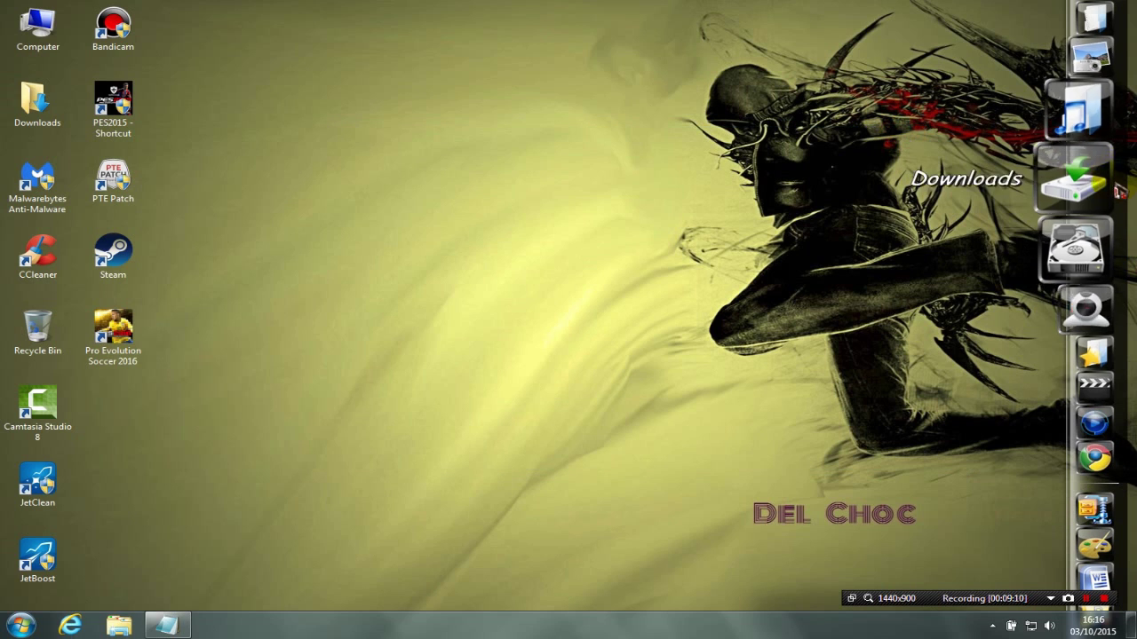
pyautogui.click(1099, 190)
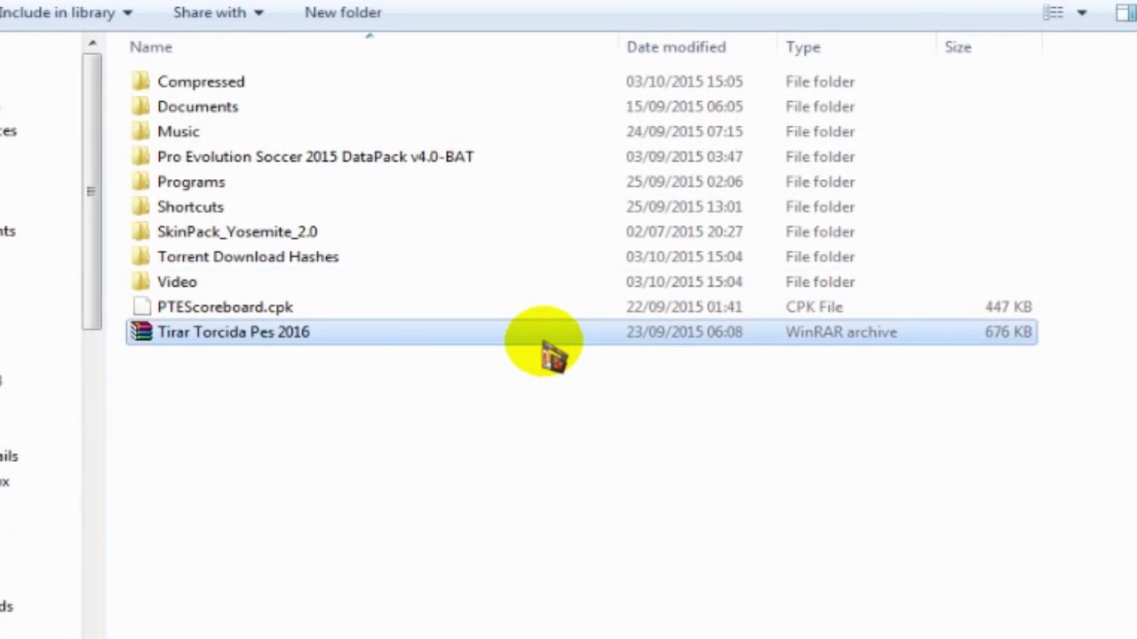
pyautogui.click(527, 326)
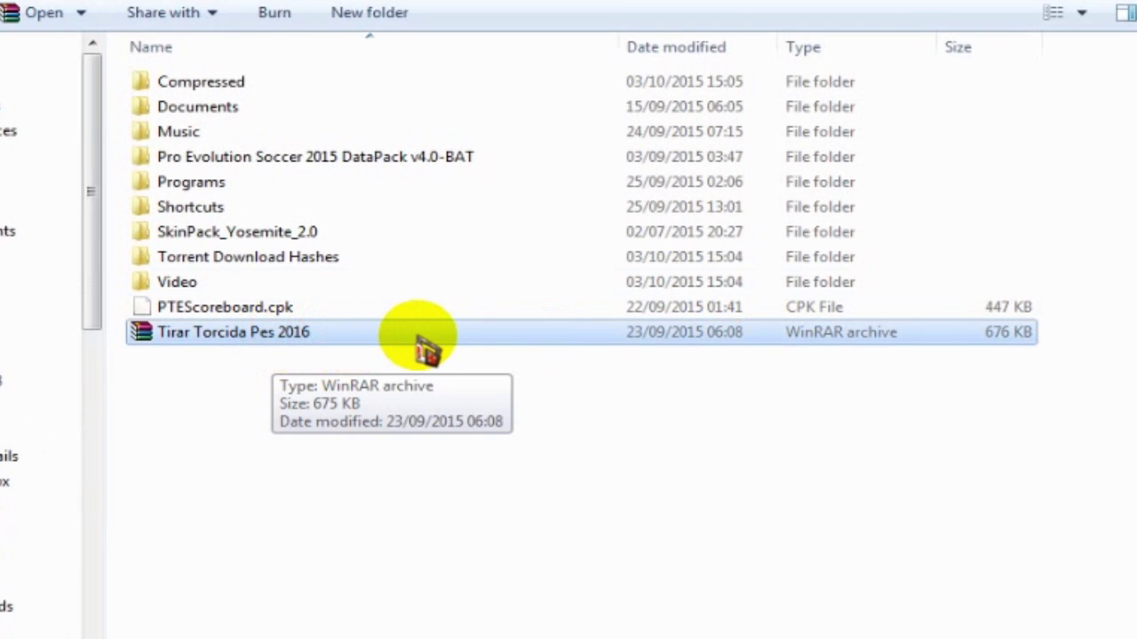
pyautogui.rightClick(419, 339)
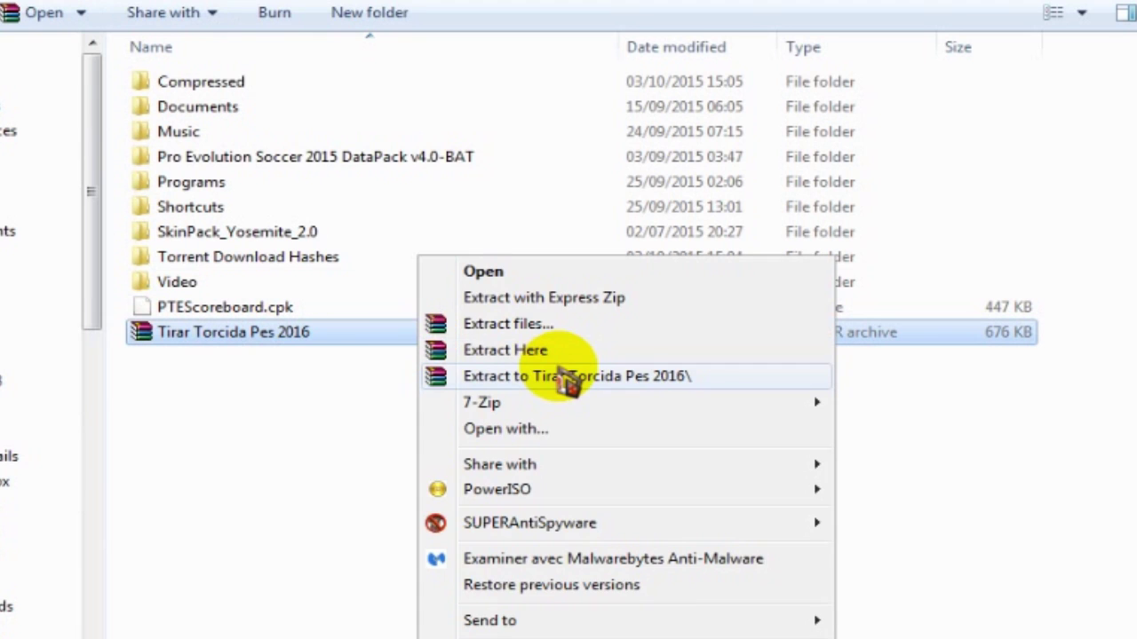
pyautogui.click(566, 378)
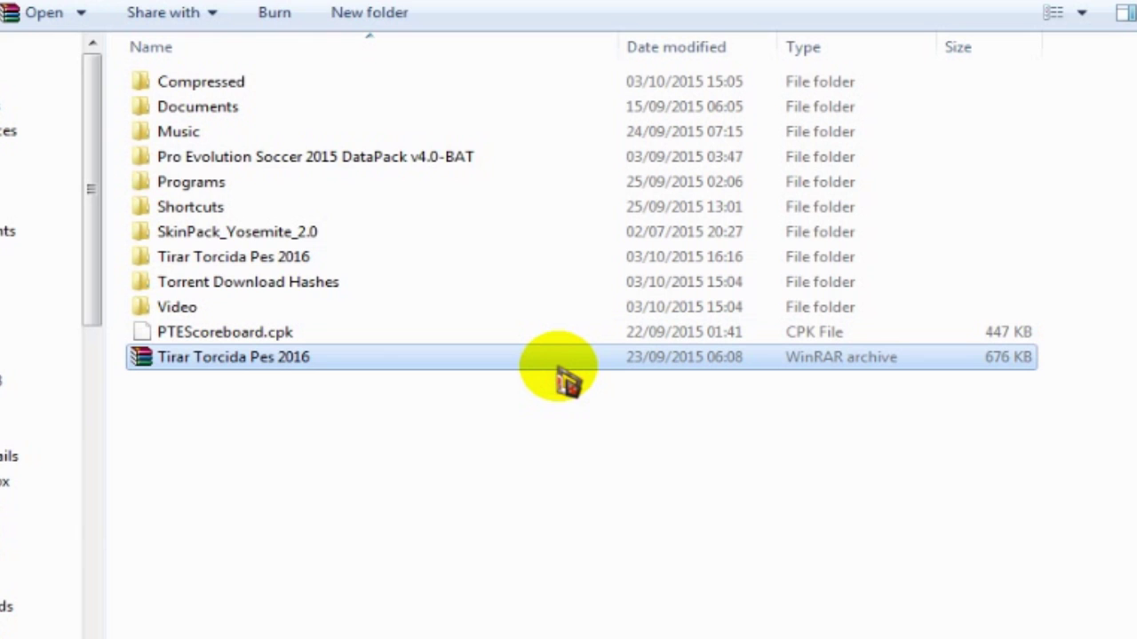
# - Copy DpFileList, pes para and PES_PARA.cpk from the extracted archive's download subfolder, and close the folder window
pyautogui.click(453, 266)
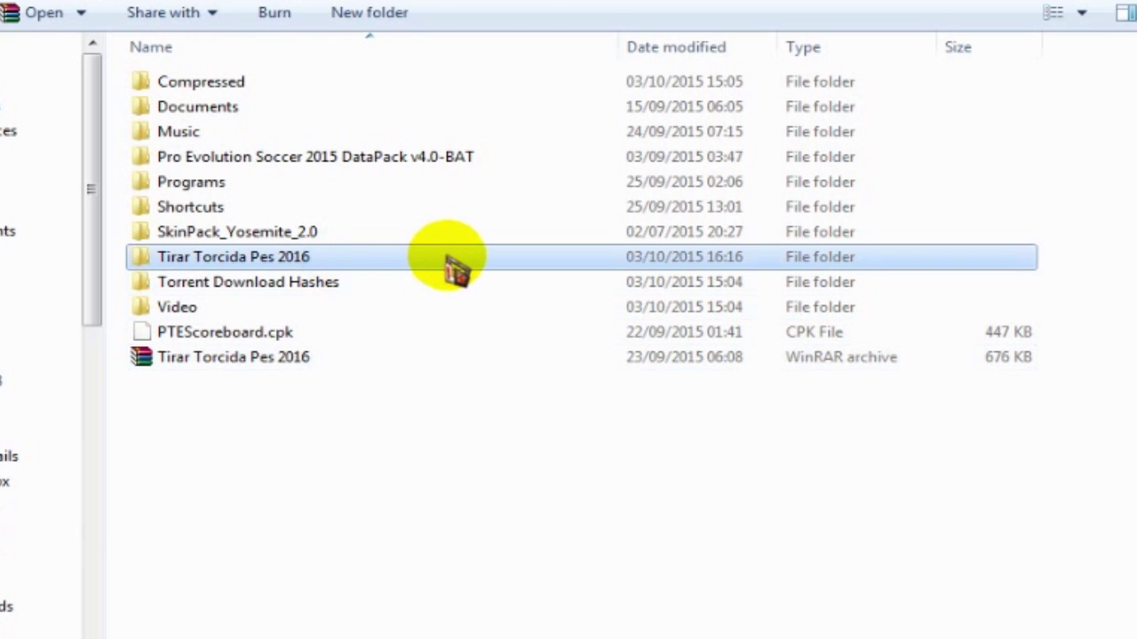
pyautogui.doubleClick(402, 259)
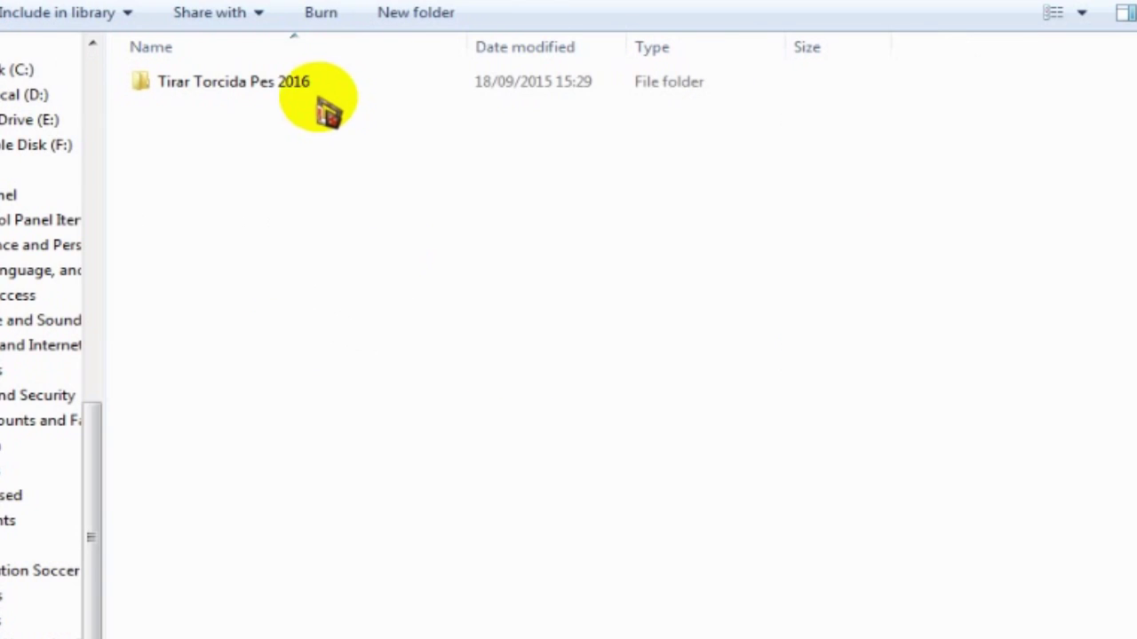
pyautogui.doubleClick(317, 94)
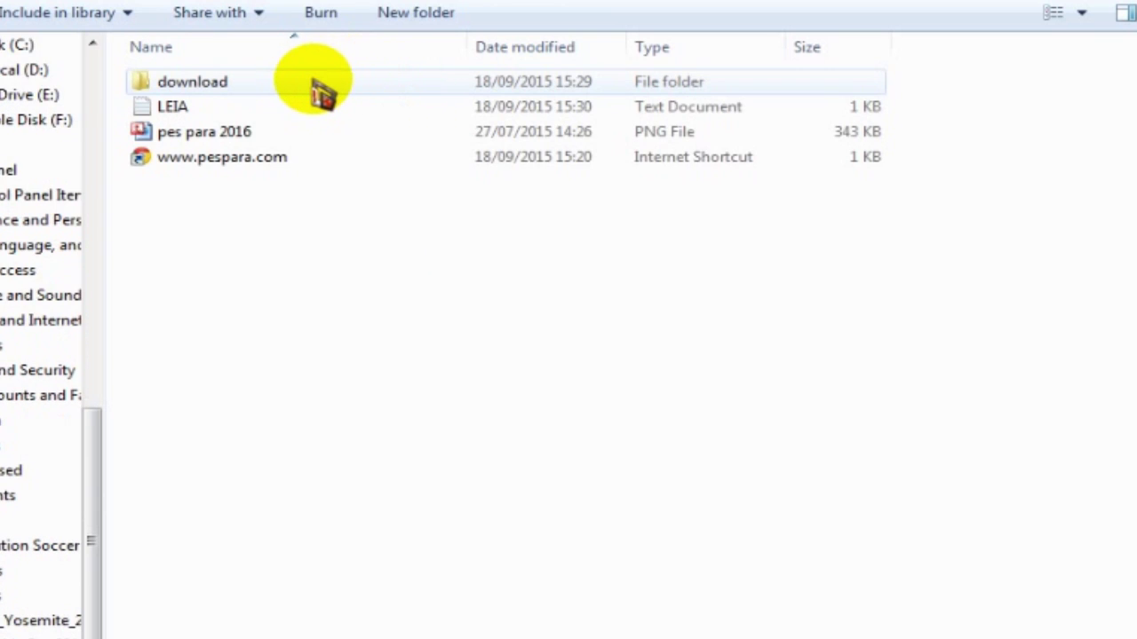
pyautogui.doubleClick(322, 94)
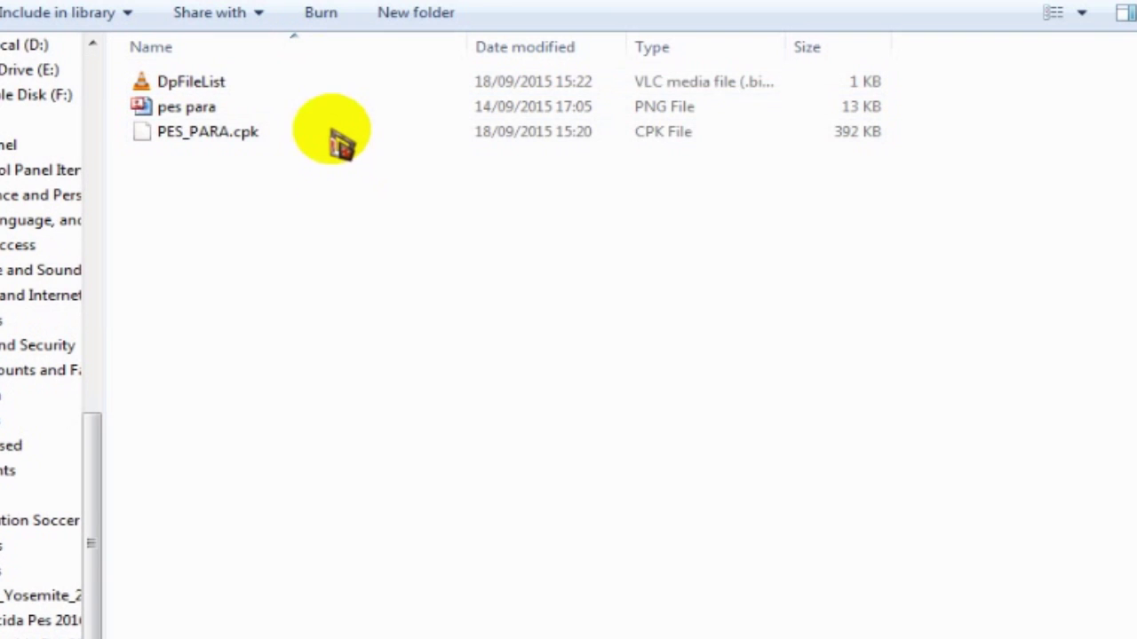
pyautogui.click(373, 187)
pyautogui.moveTo(371, 132); pyautogui.dragTo(355, 86)
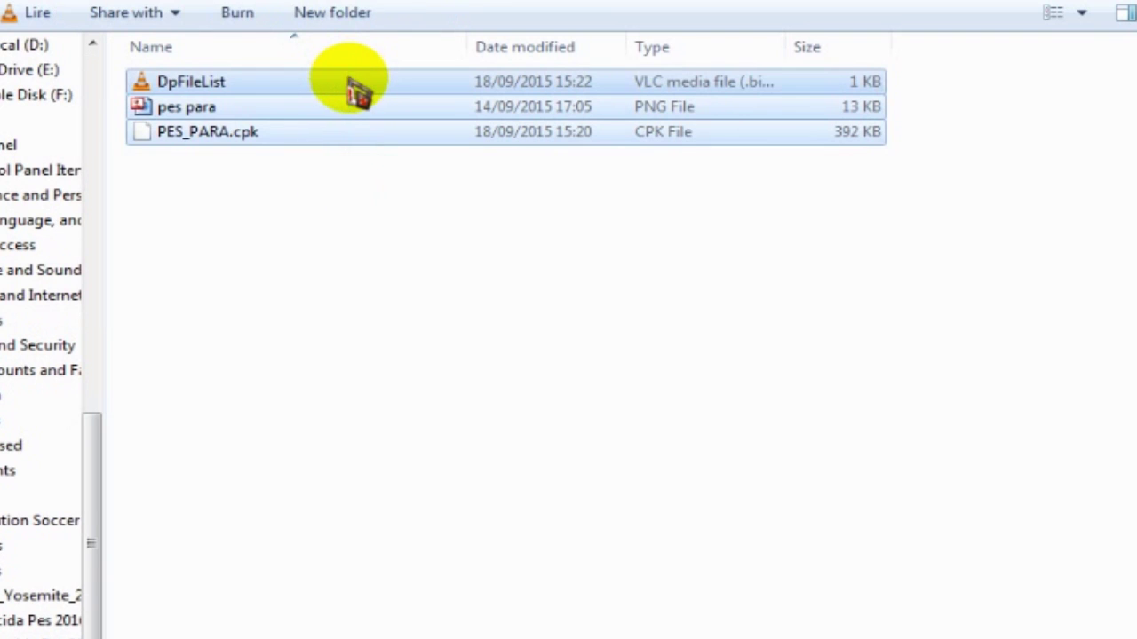
pyautogui.rightClick(351, 80)
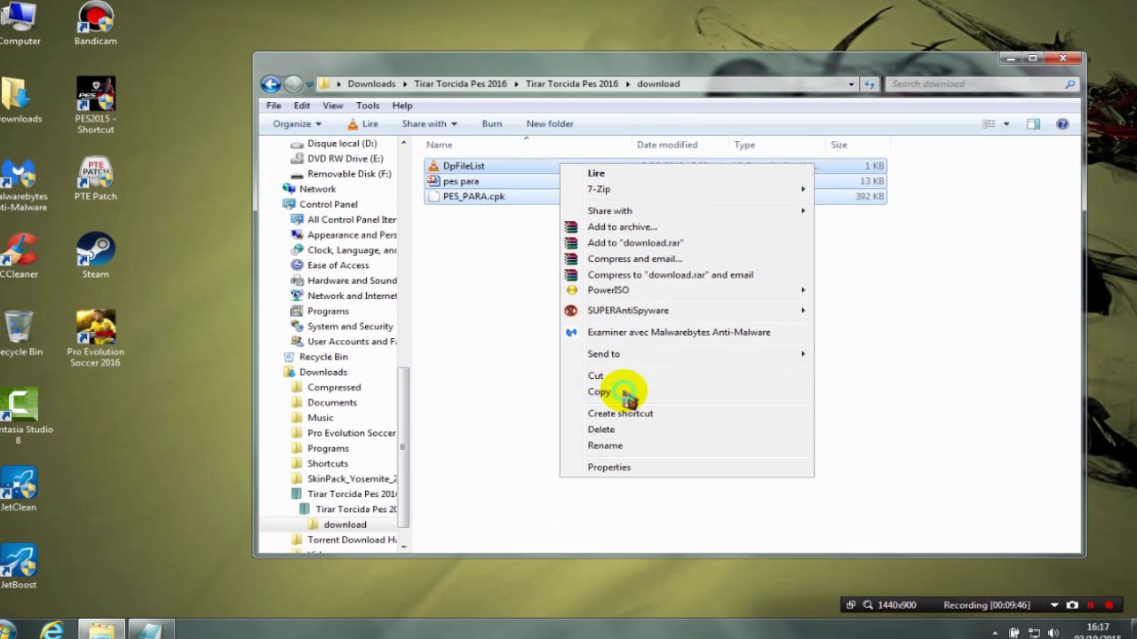
pyautogui.click(537, 426)
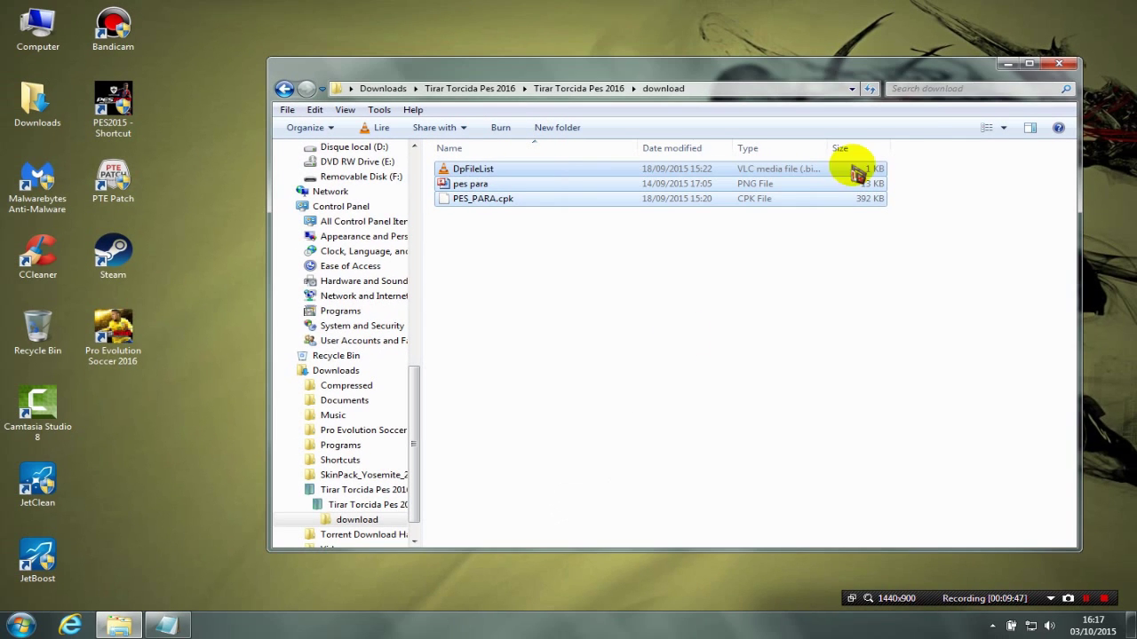
pyautogui.click(1059, 63)
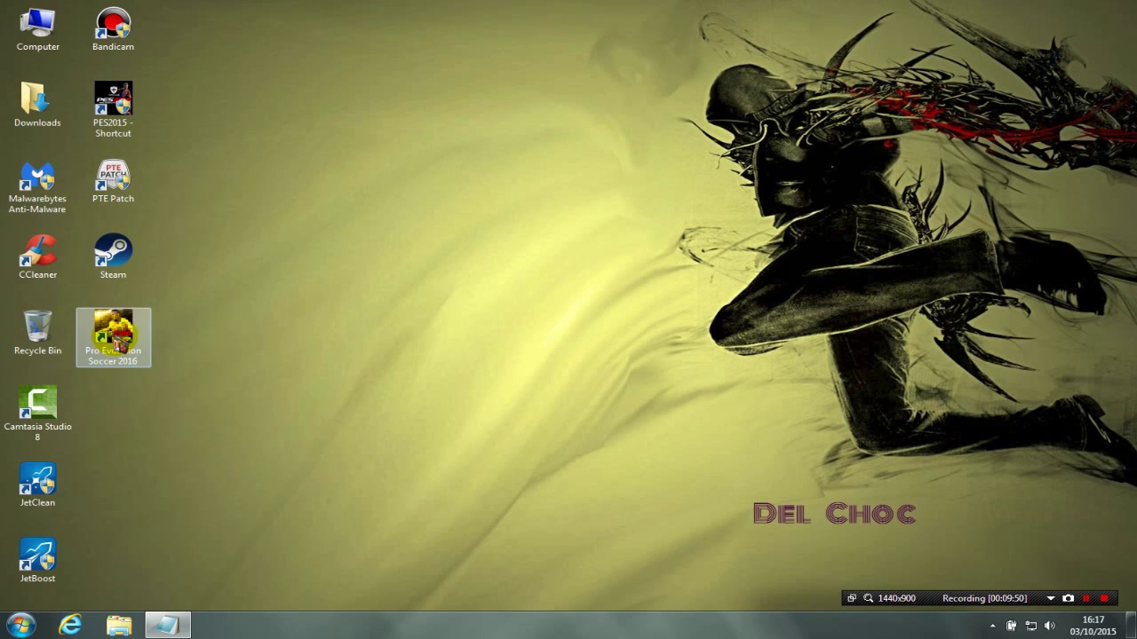
# - Open the download subfolder in Pro Evolution Soccer 2016's installation folder from the game's desktop shortcut
pyautogui.click(121, 333)
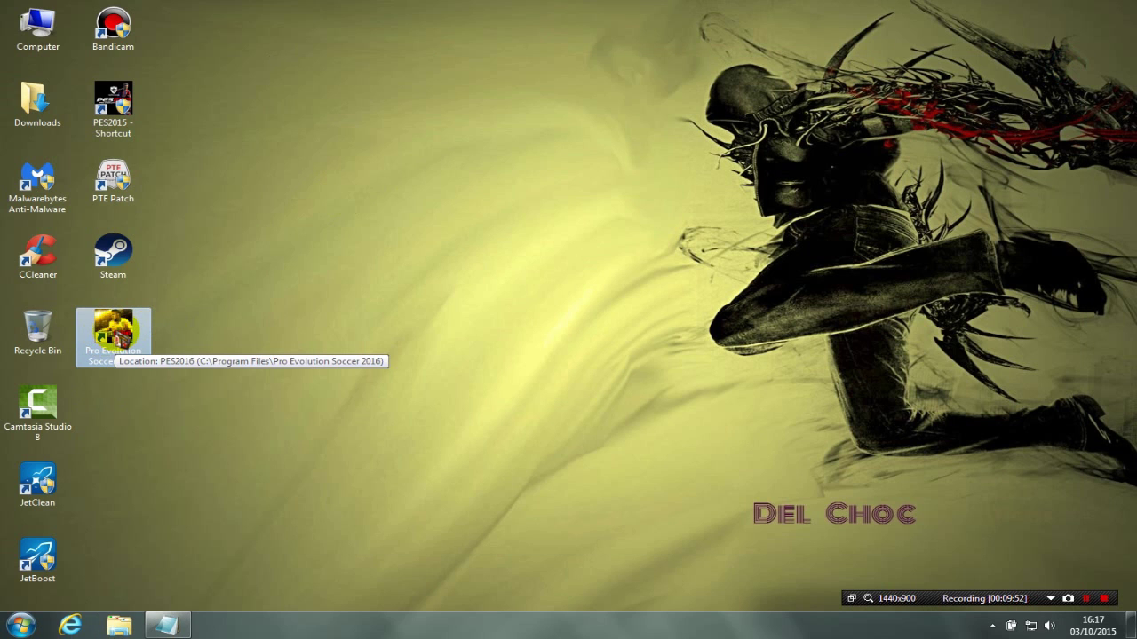
pyautogui.rightClick(127, 328)
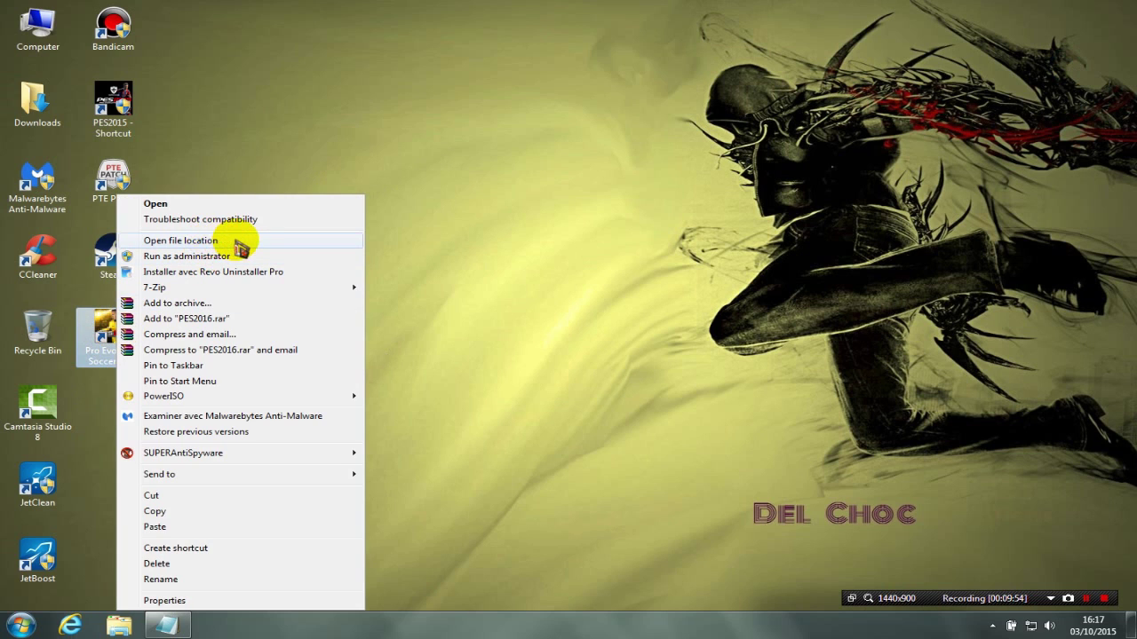
pyautogui.click(212, 243)
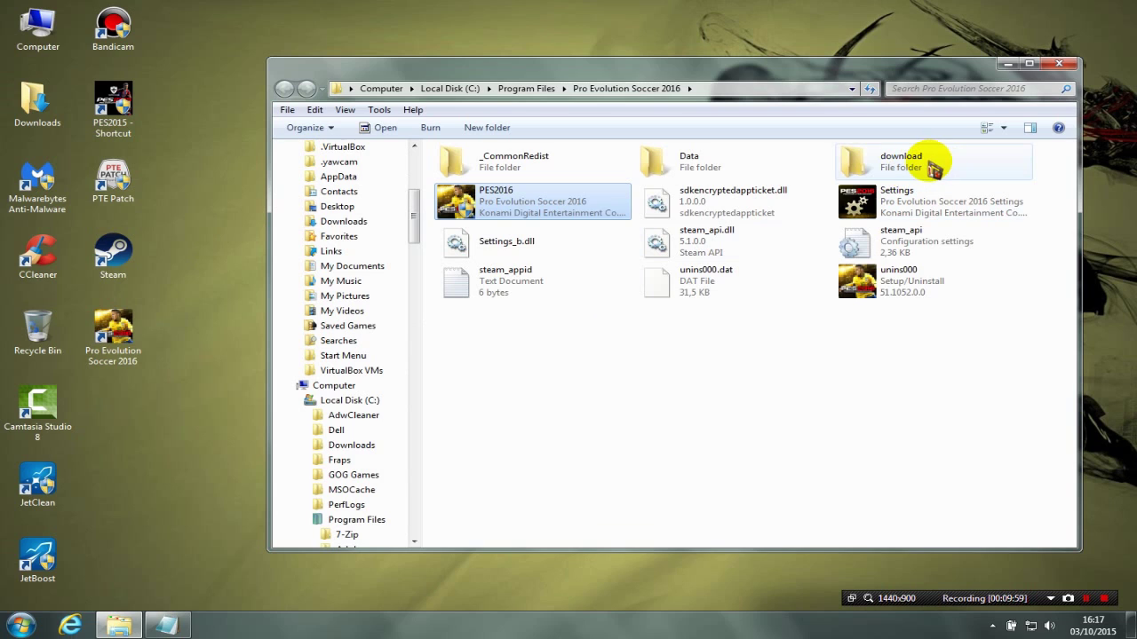
pyautogui.click(933, 163)
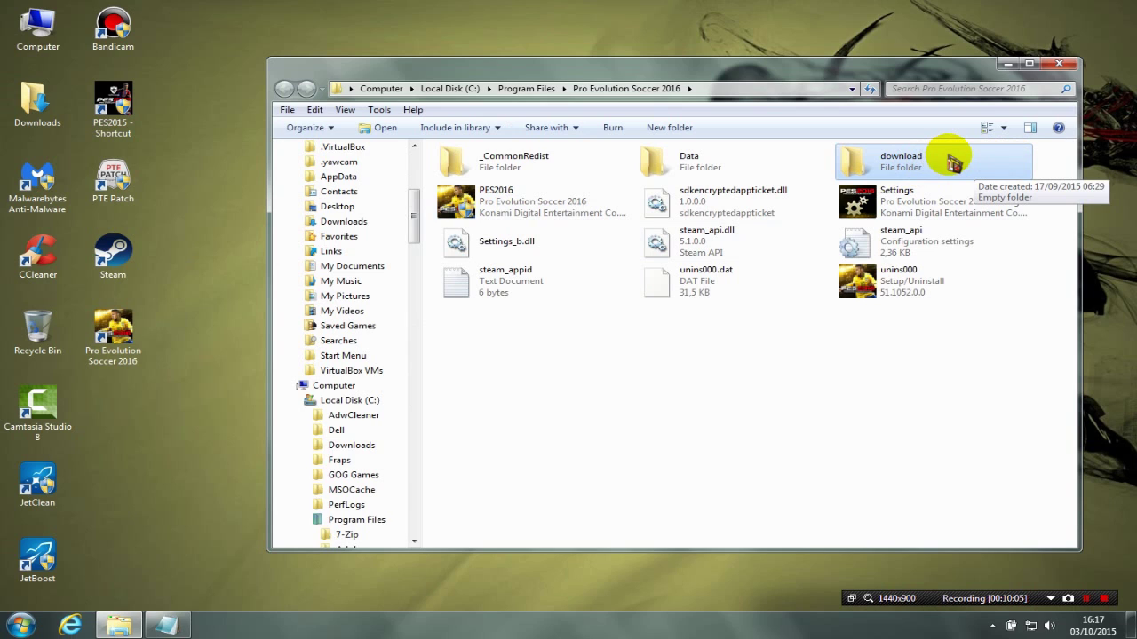
pyautogui.doubleClick(953, 162)
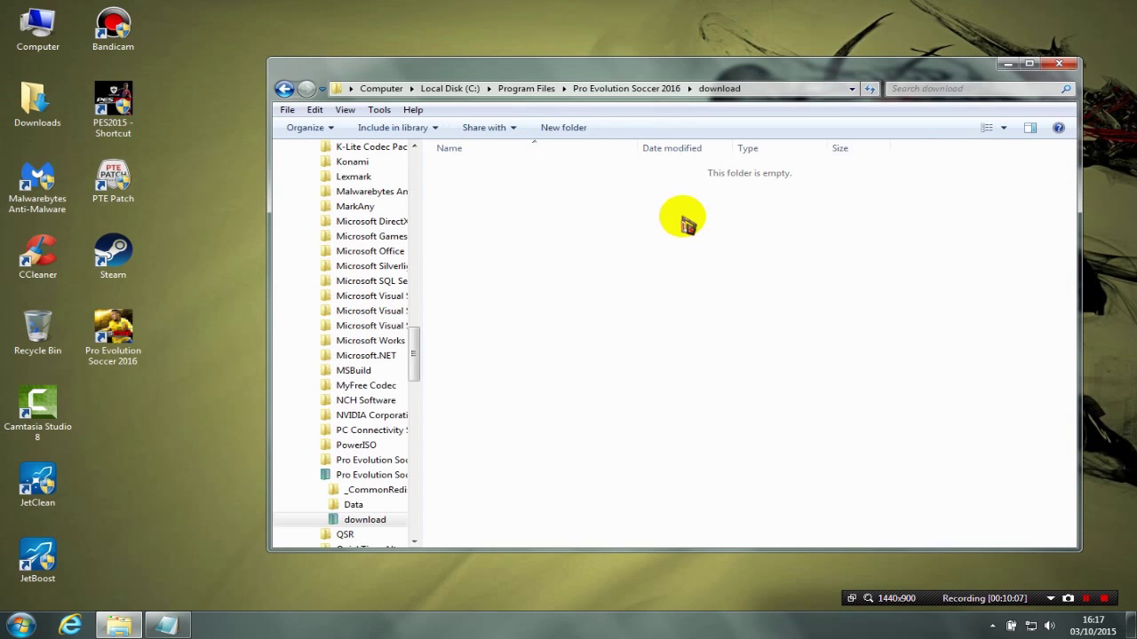
# - Paste the copied DpFileList, pes para and PES_PARA.cpk files into the game's download folder, and close the folder window
pyautogui.rightClick(605, 218)
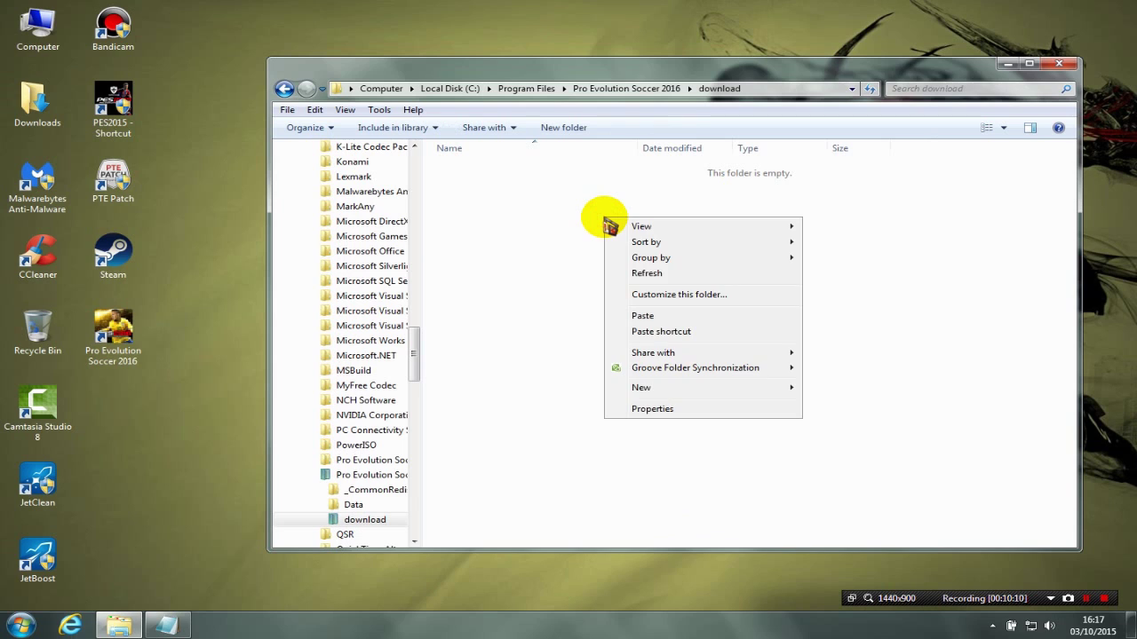
pyautogui.click(661, 316)
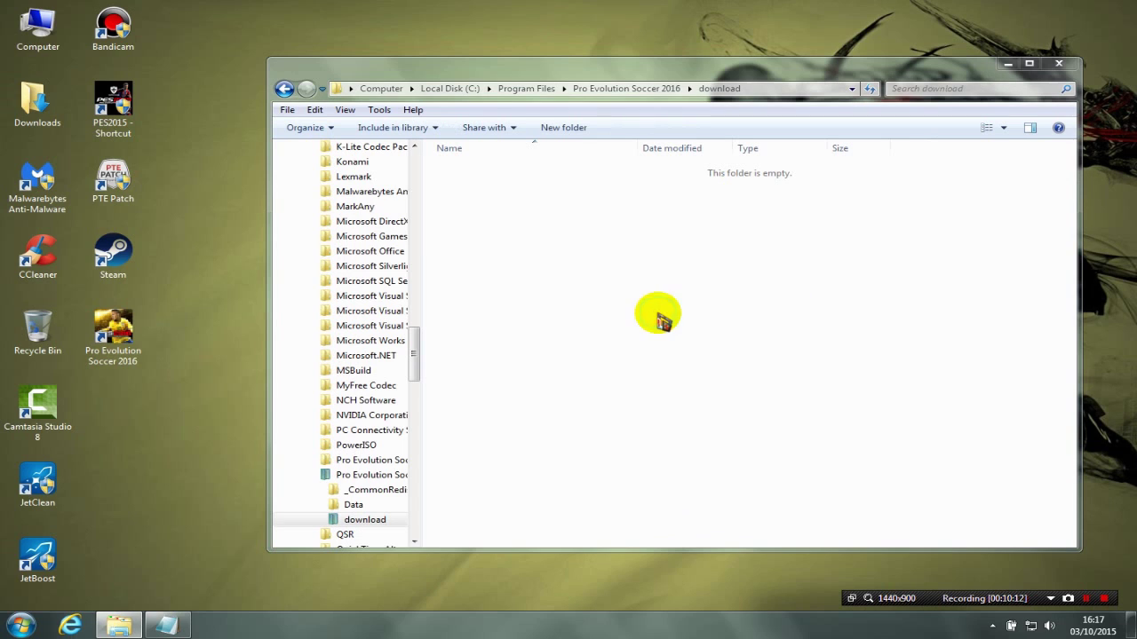
pyautogui.click(555, 359)
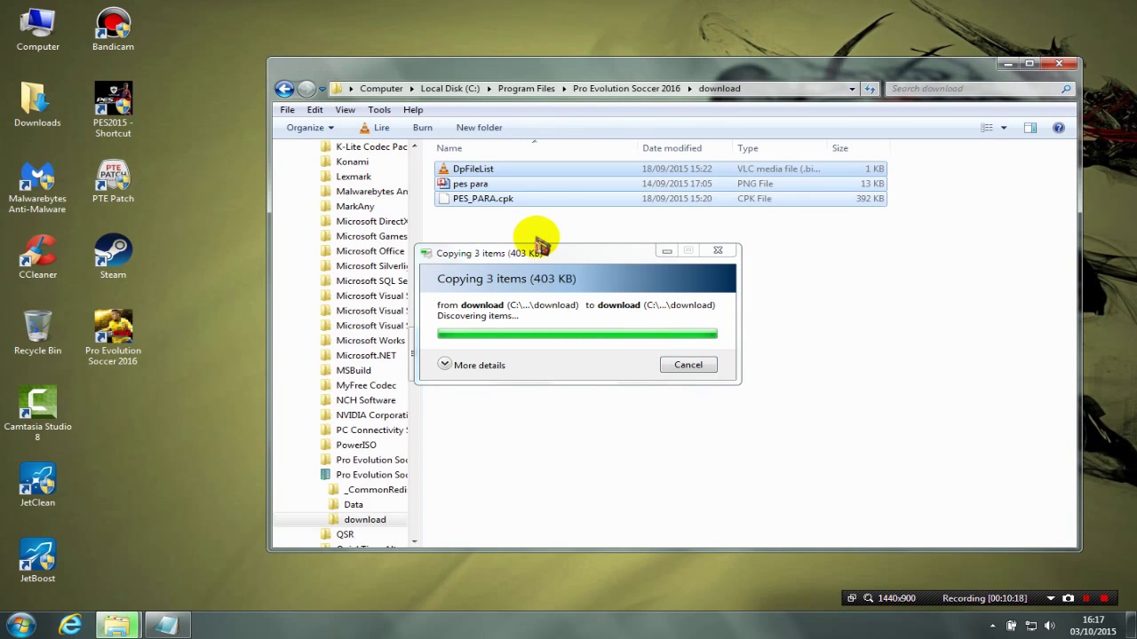
pyautogui.click(608, 243)
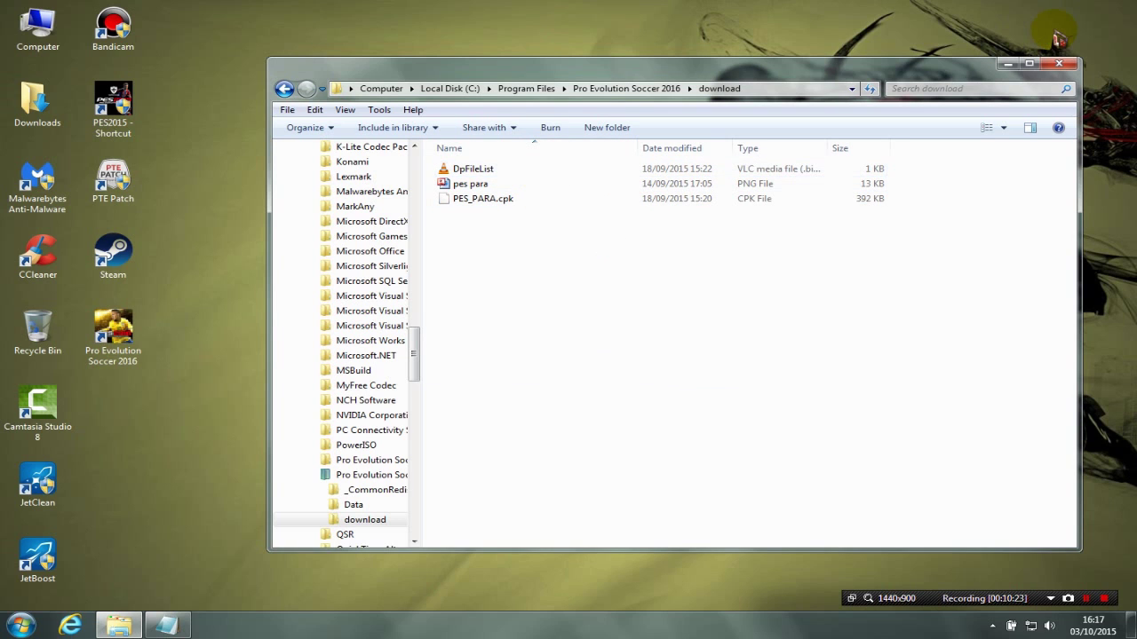
pyautogui.click(1059, 64)
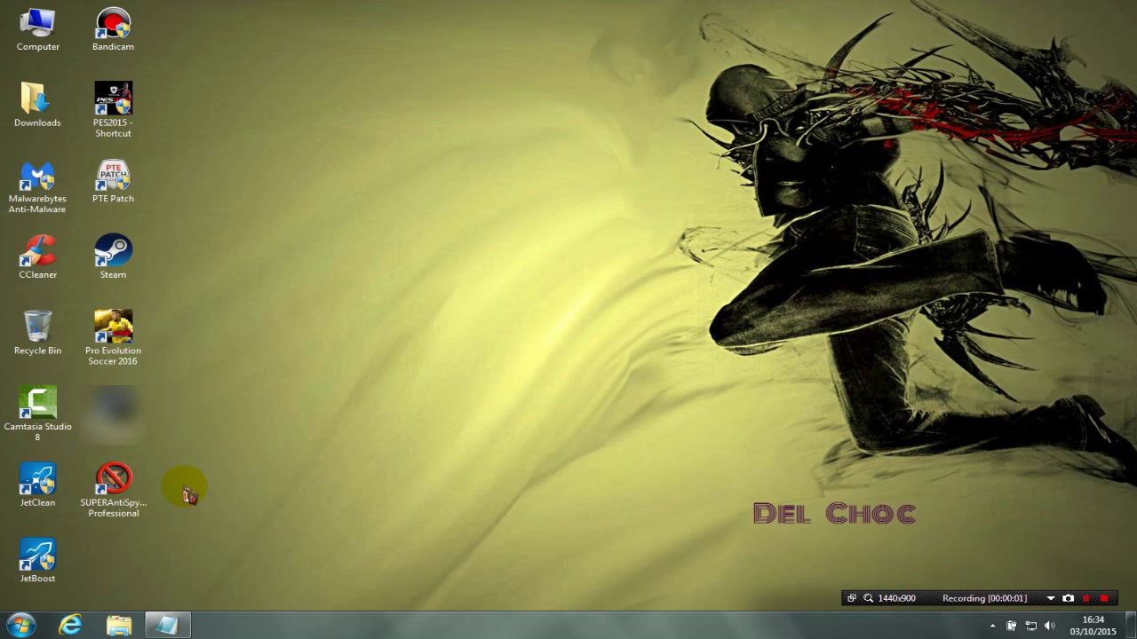
# - View the SuperAntiSpyware download link in the PES 16 Fix Lags note and minimise it again
pyautogui.click(135, 496)
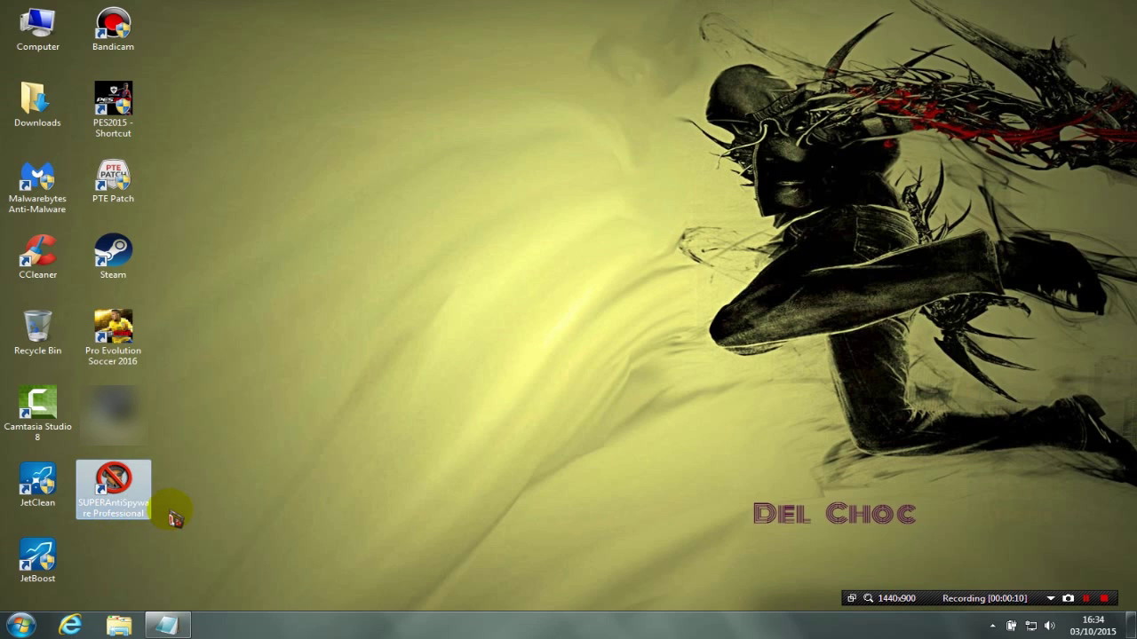
pyautogui.click(165, 625)
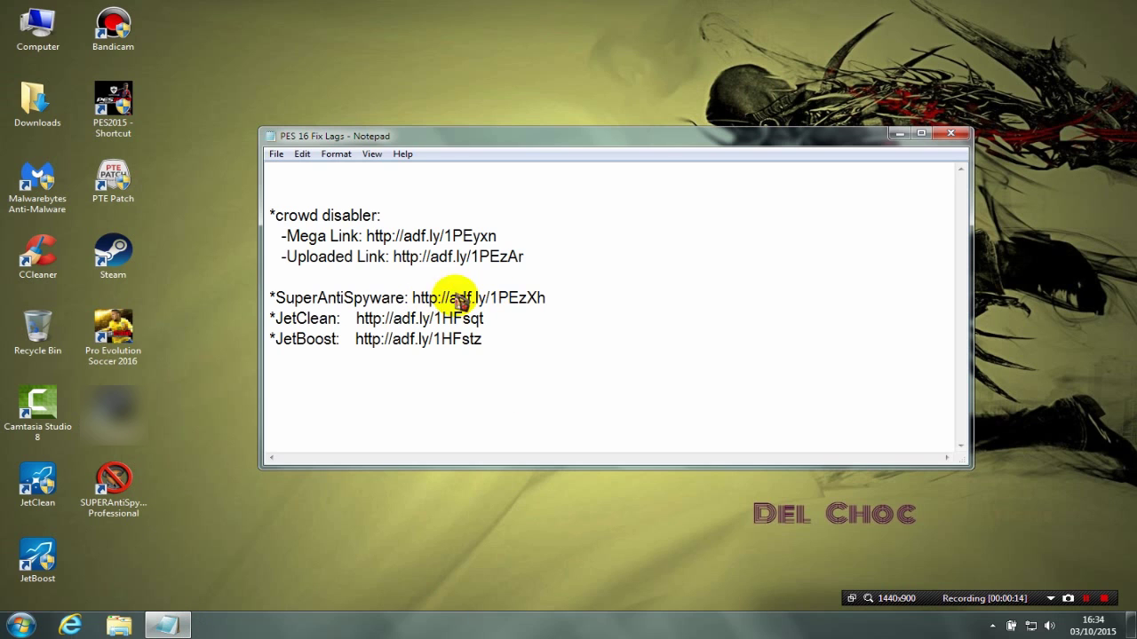
pyautogui.click(899, 133)
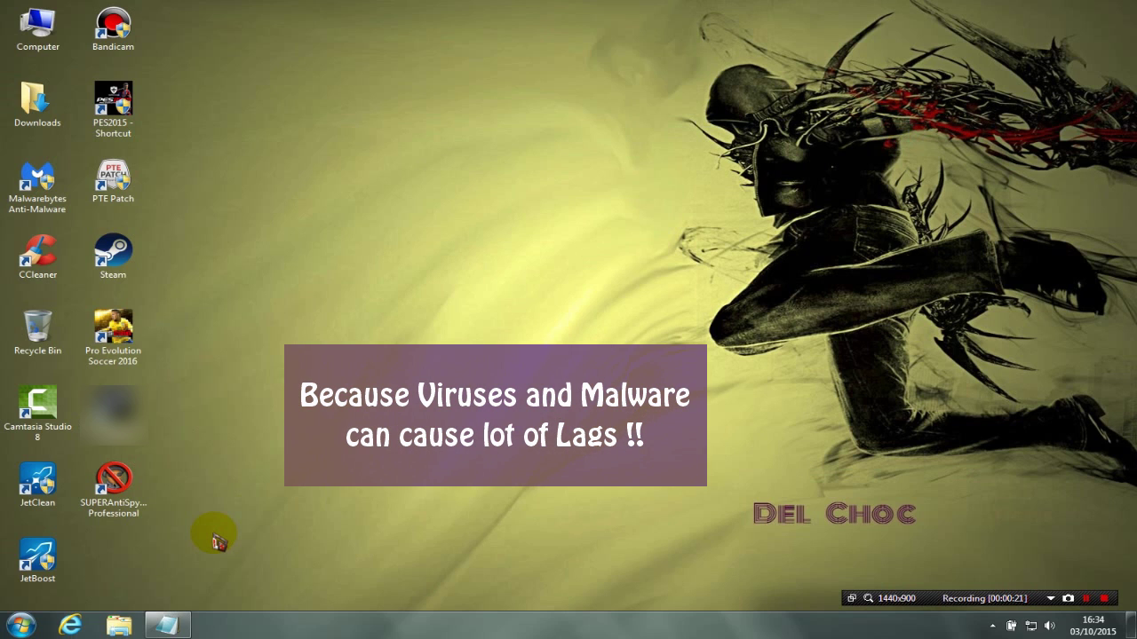
# - Launch SUPERAntiSpyware and start a Complete Scan of the computer
pyautogui.doubleClick(114, 484)
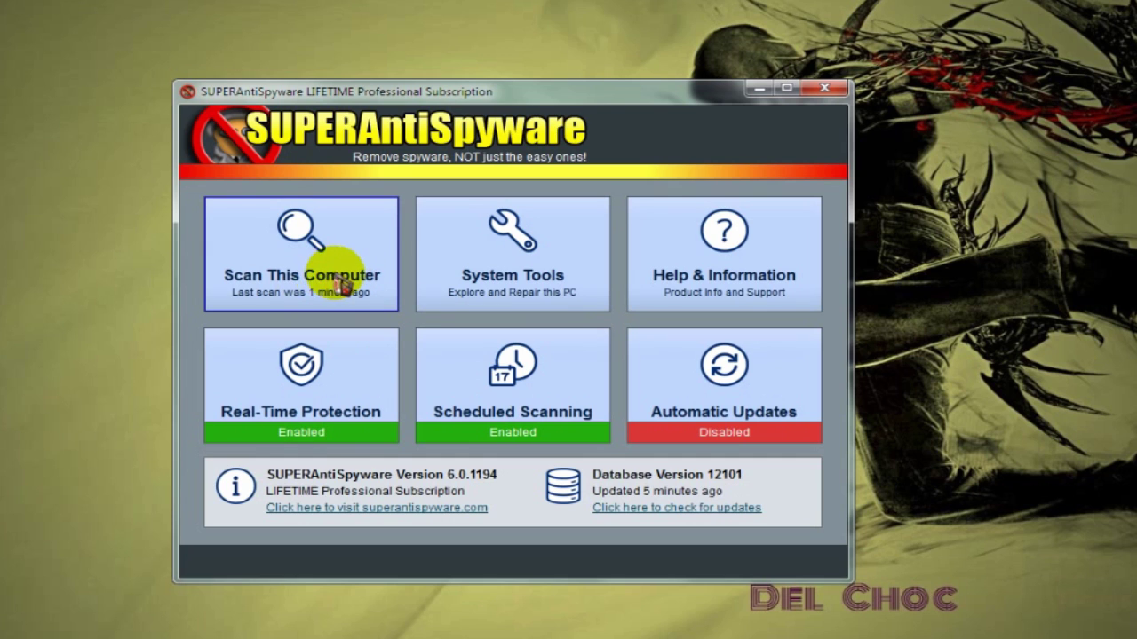
pyautogui.click(320, 287)
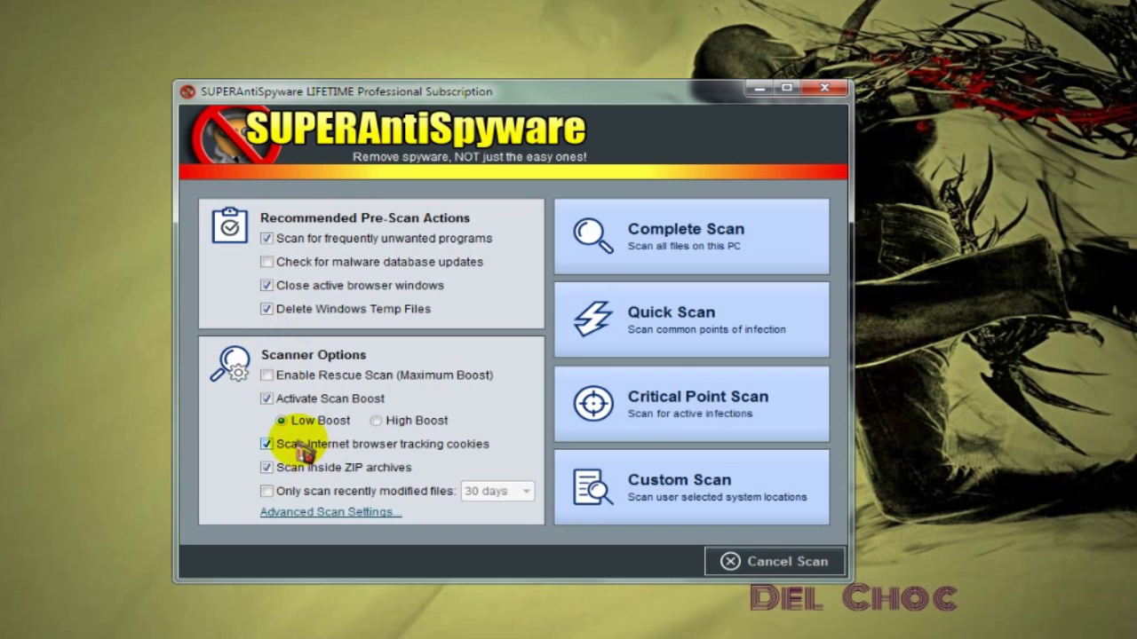
pyautogui.click(672, 256)
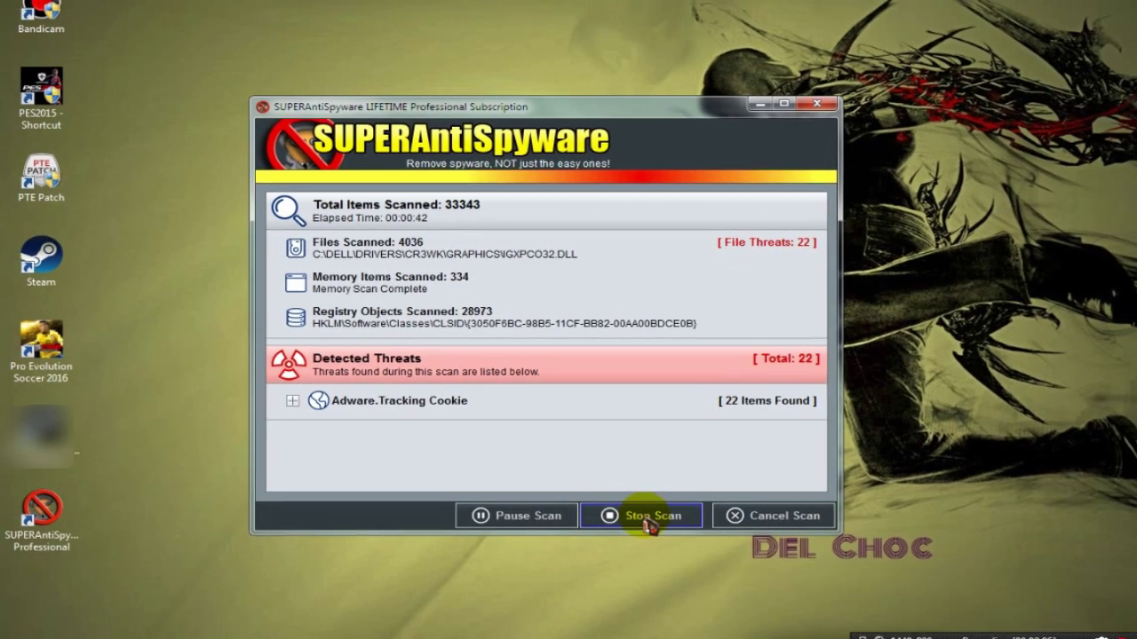
# - Stop the scan before it completes, and remove the detected Adware.Tracking Cookie items
pyautogui.click(648, 519)
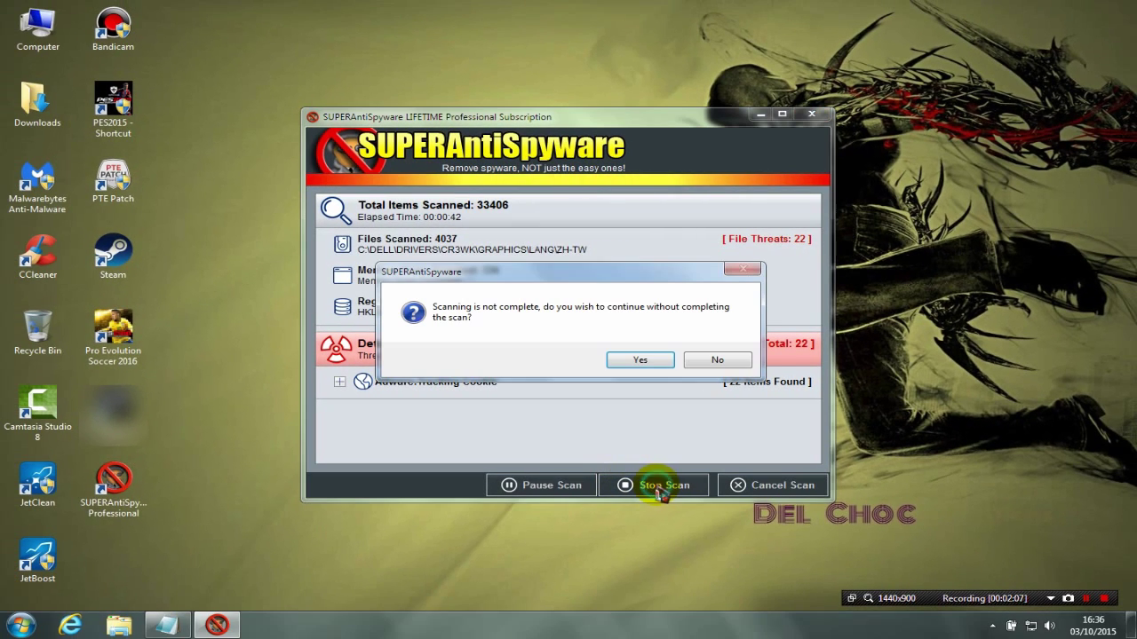
pyautogui.click(626, 361)
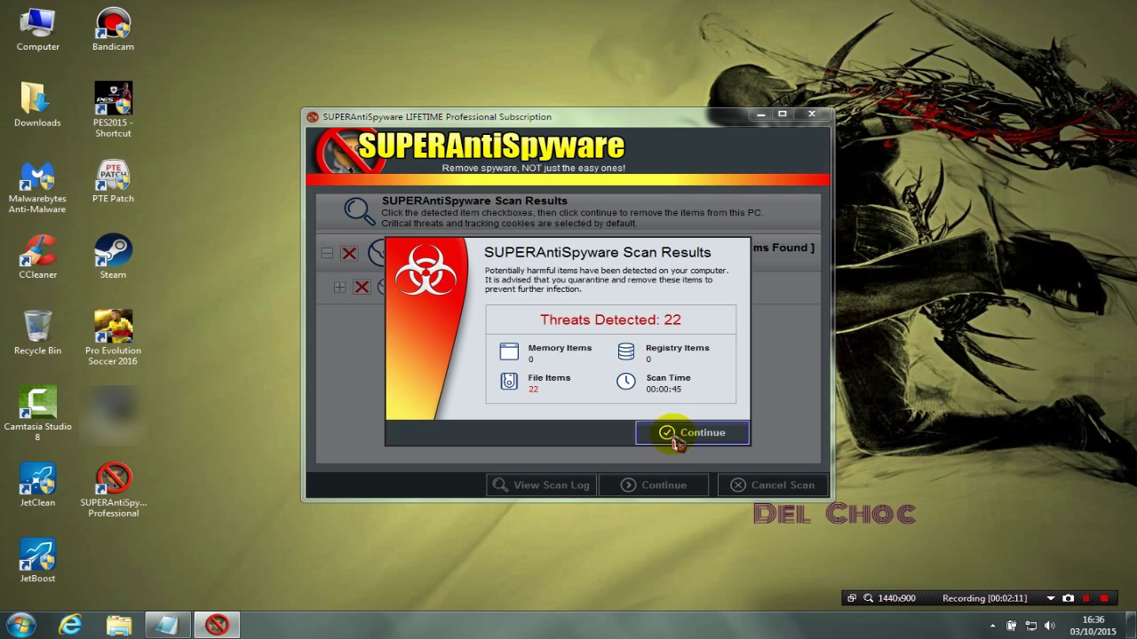
pyautogui.click(677, 437)
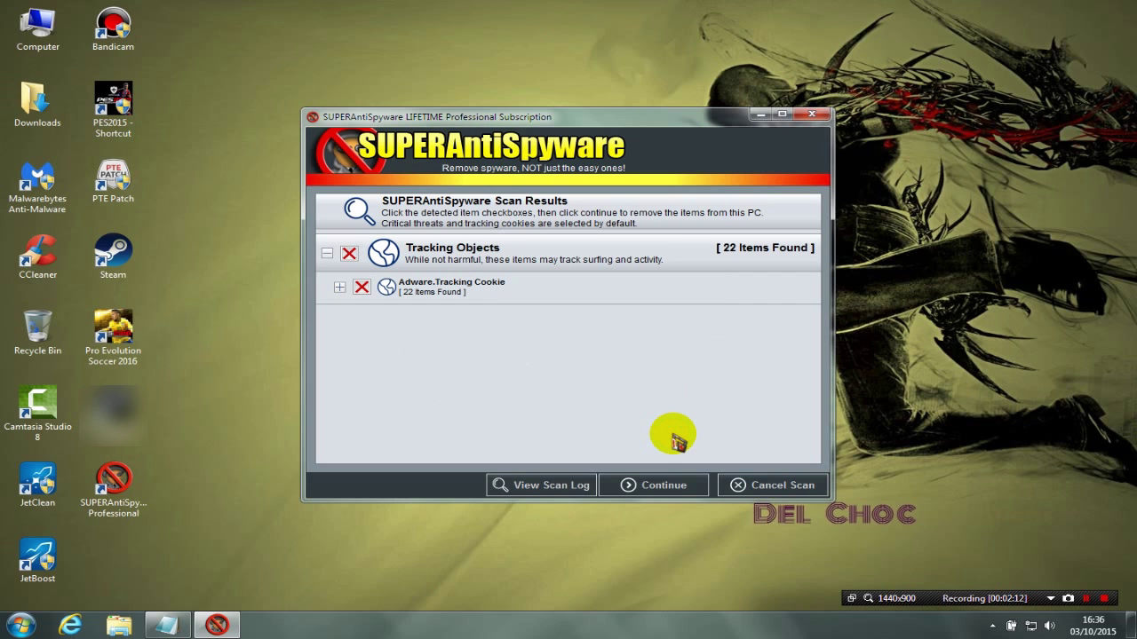
pyautogui.click(635, 494)
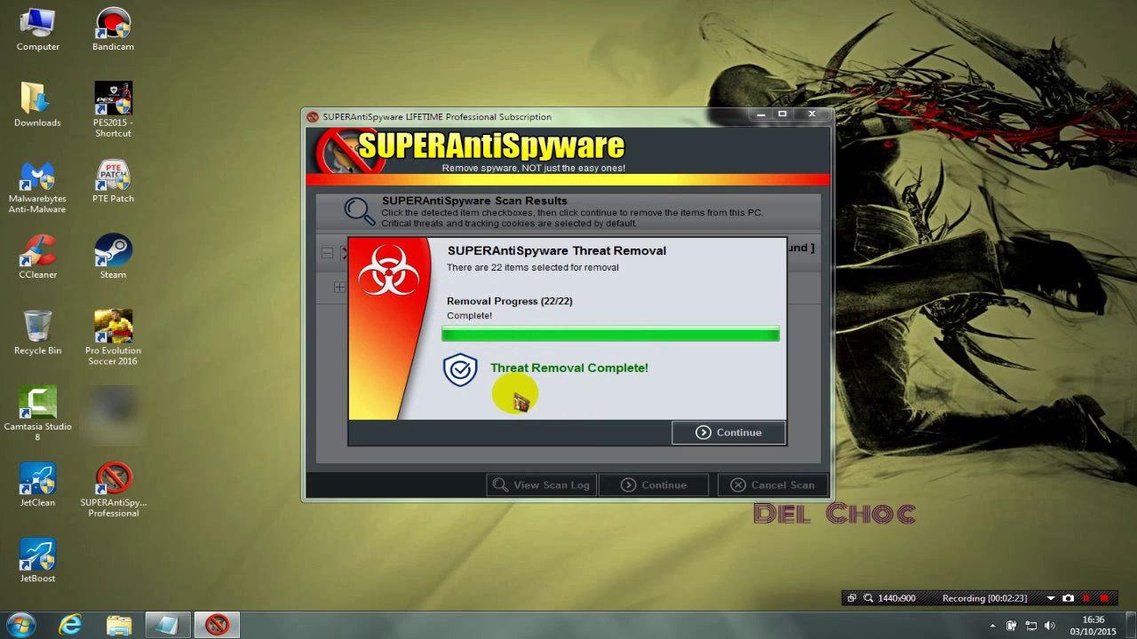
pyautogui.click(725, 440)
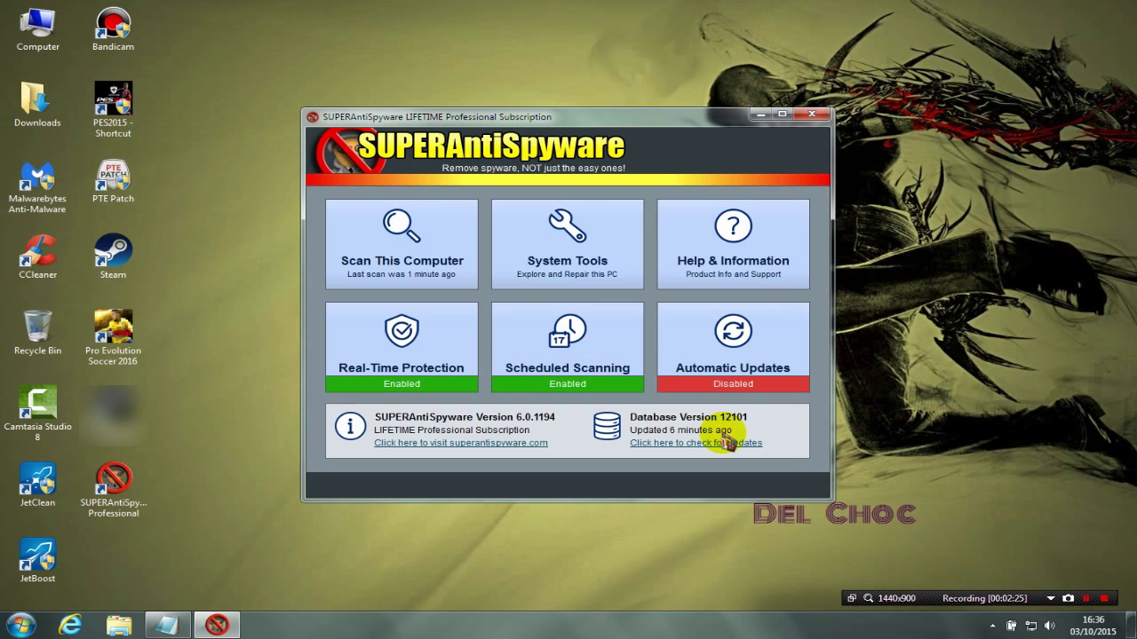
# - Close the SUPERAntiSpyware window and exit its background process in the notification area
pyautogui.click(811, 114)
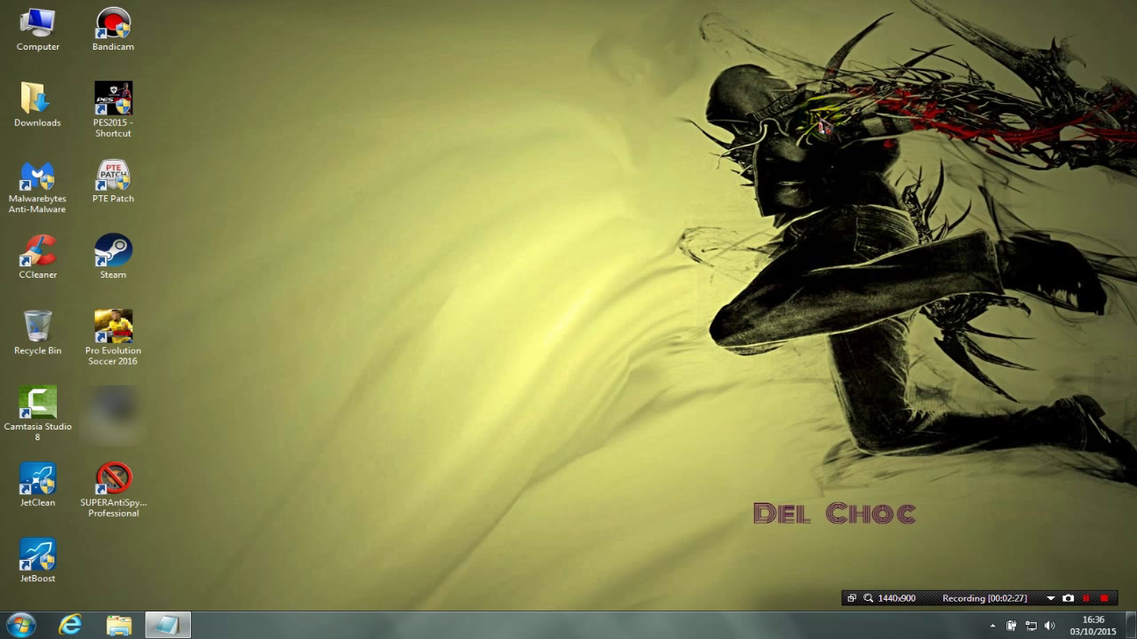
pyautogui.click(993, 626)
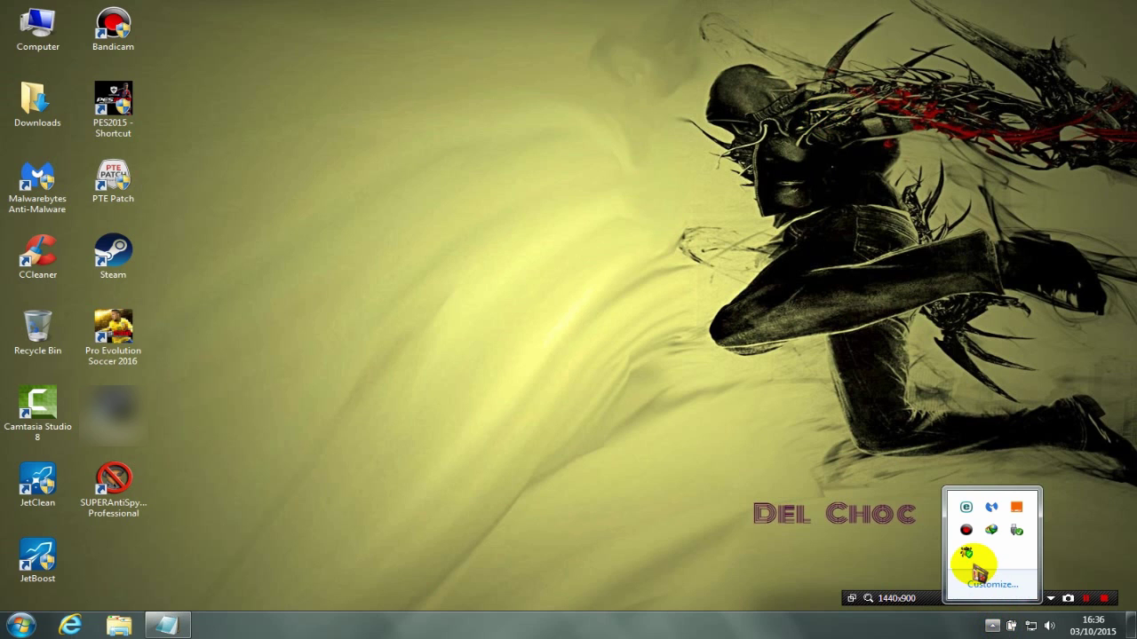
pyautogui.rightClick(970, 557)
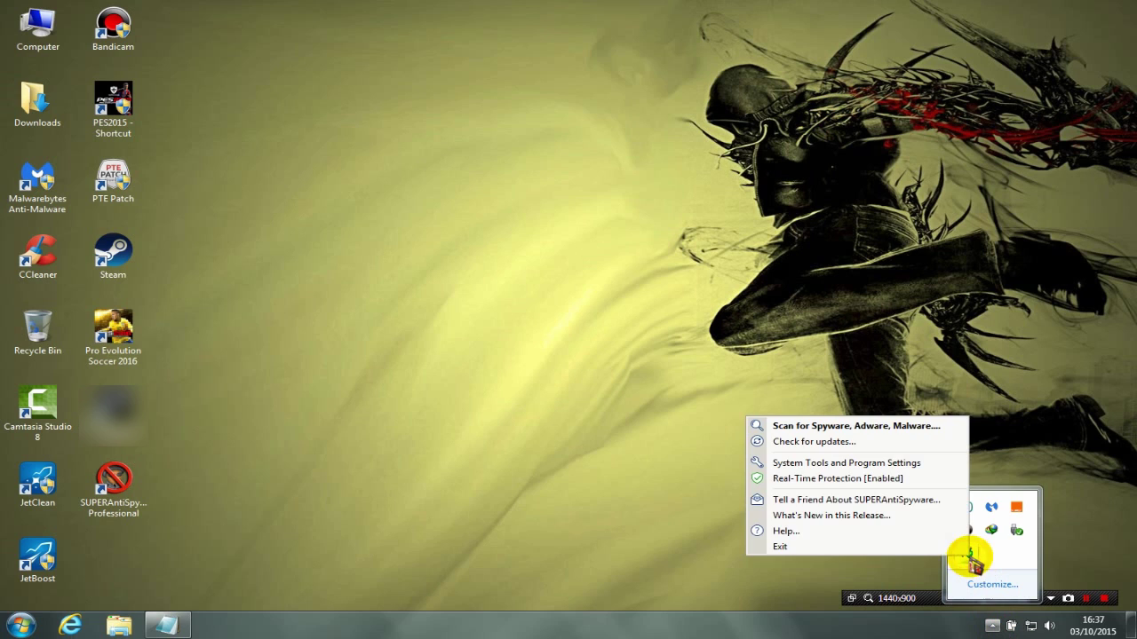
pyautogui.click(907, 546)
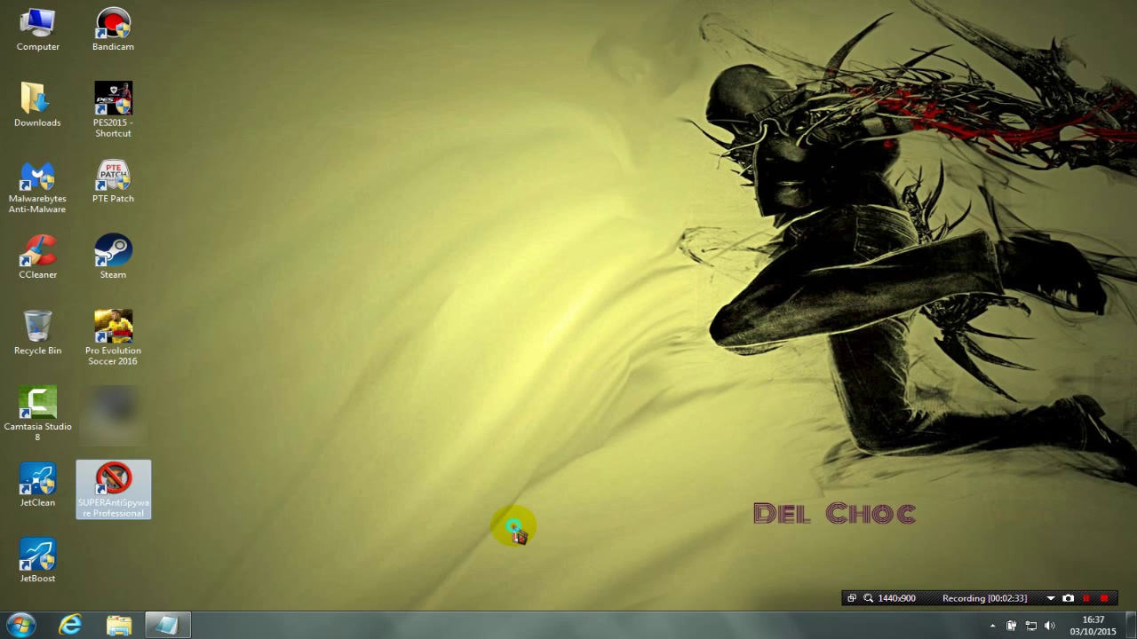